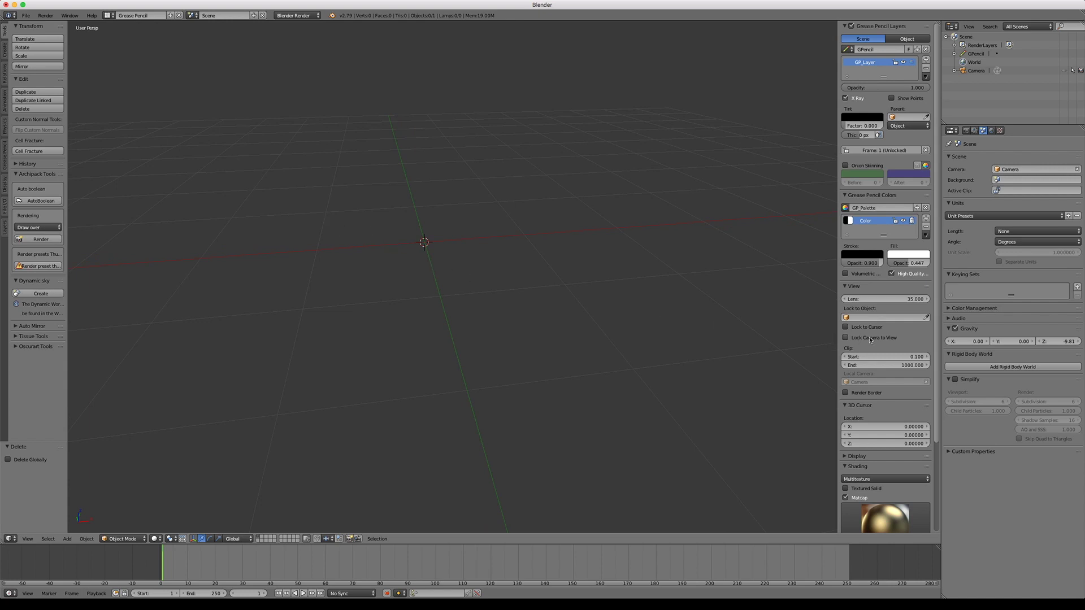
Step: Choose the gold metallic matcap for the viewport shading
scroll(870, 337, "down", 3)
scroll(873, 327, "down", 2)
left_click(873, 420)
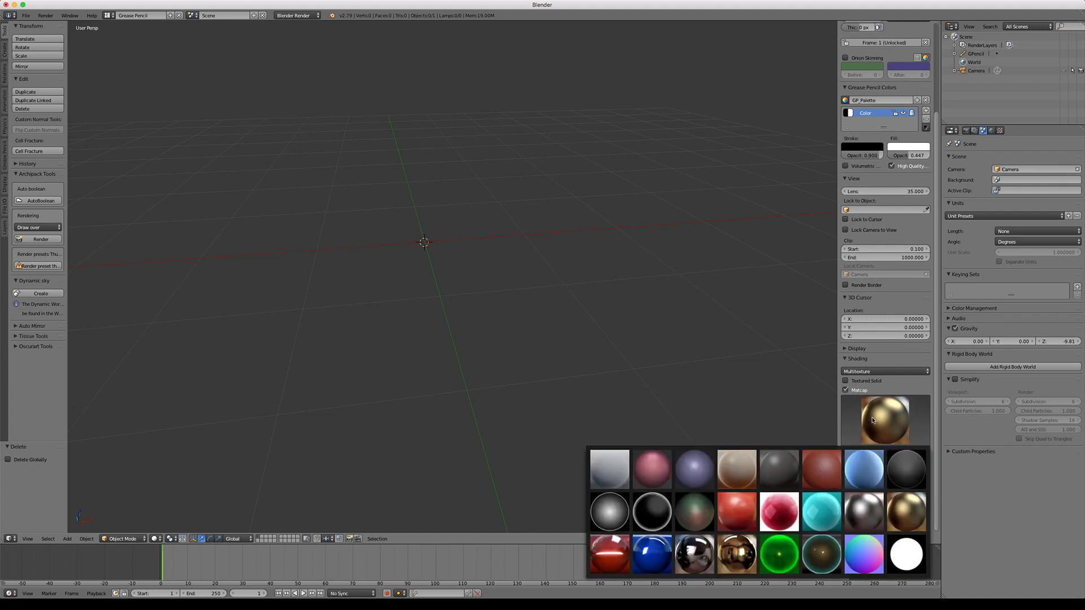
left_click(901, 519)
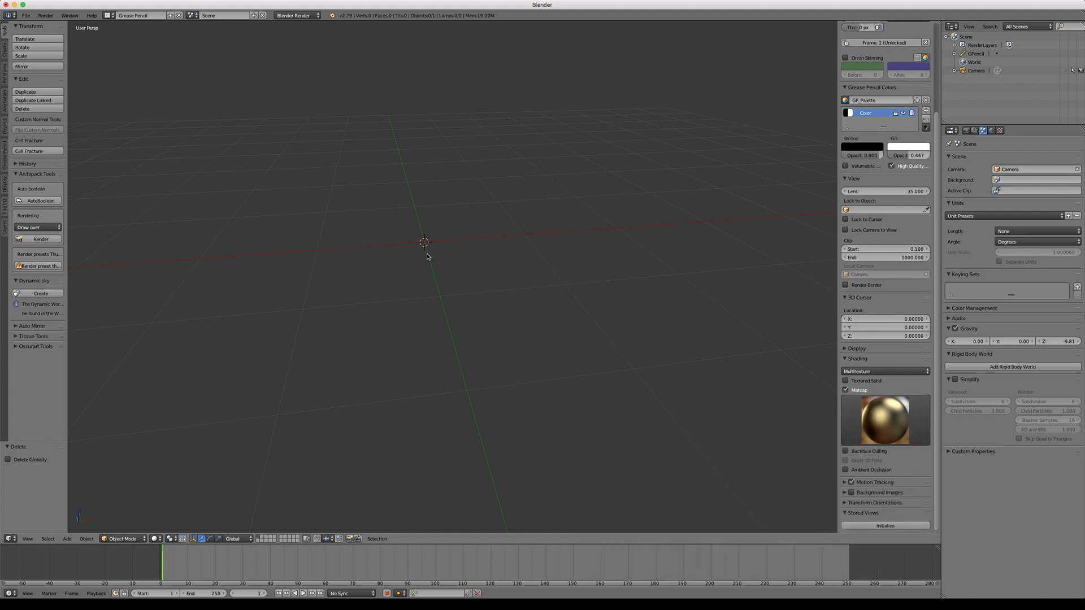
Step: Add a mesh cylinder with 12 vertices at the origin
key("shift+a")
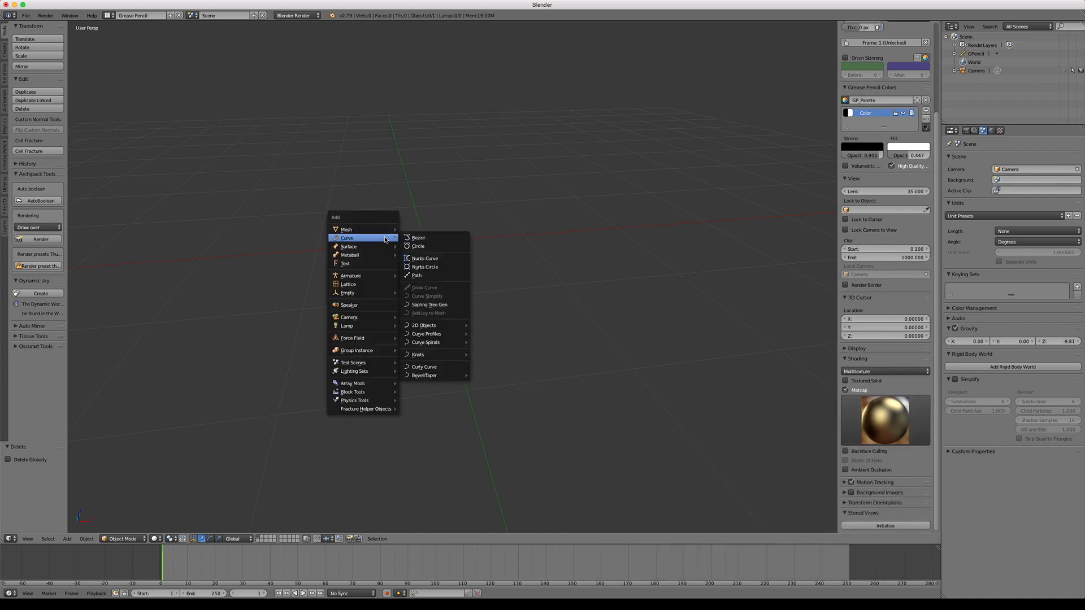
mouse_move(376, 230)
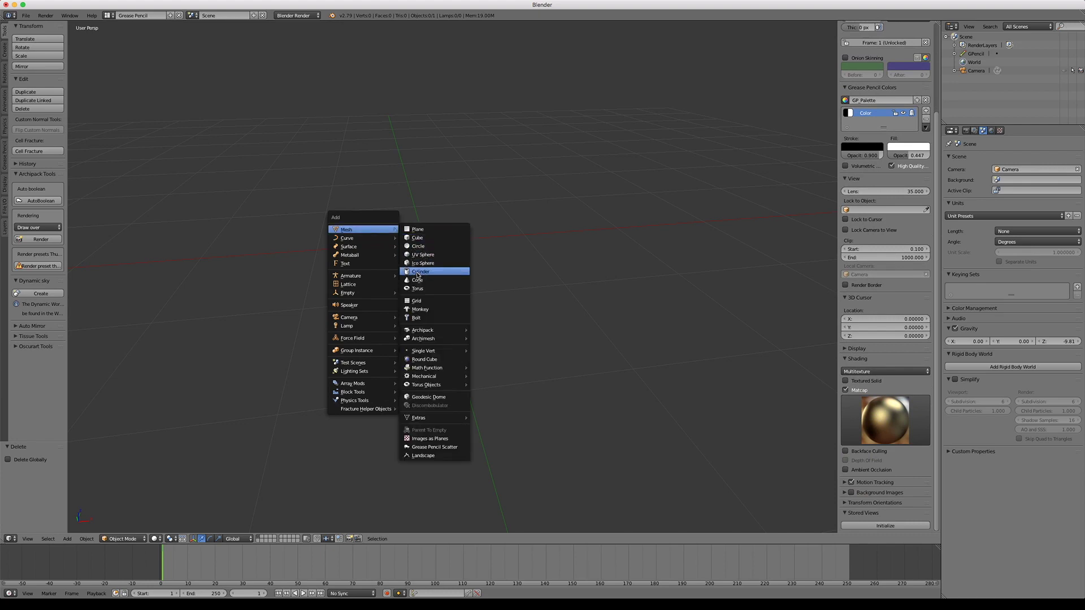
left_click(418, 273)
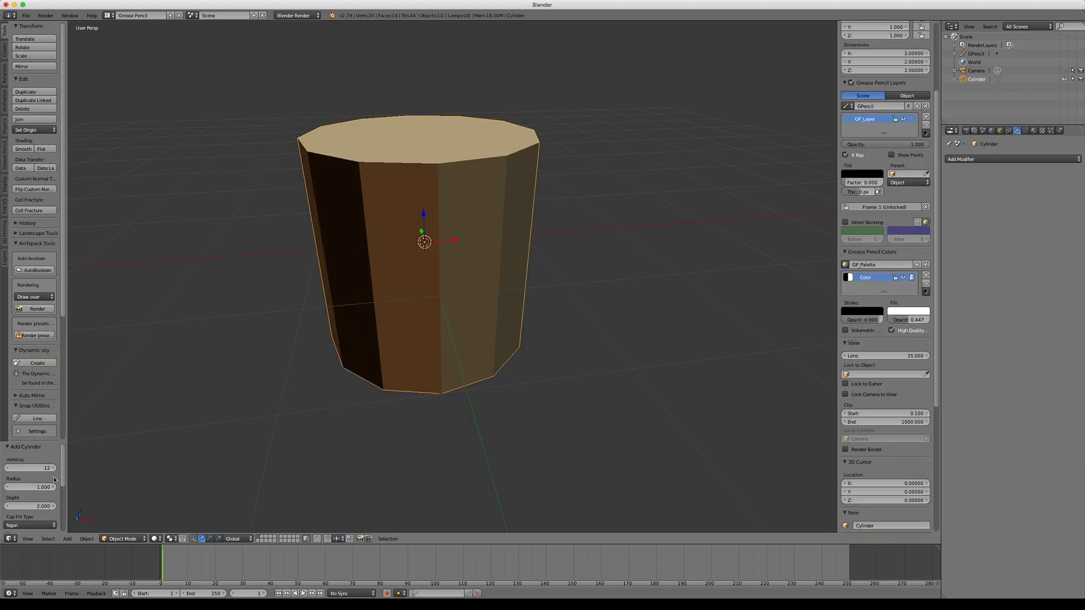
left_click(37, 468)
key("Return")
Step: Scale the cylinder down to about 0.22 and stretch it along Z by about 3.3 to form a slim trunk
key("s")
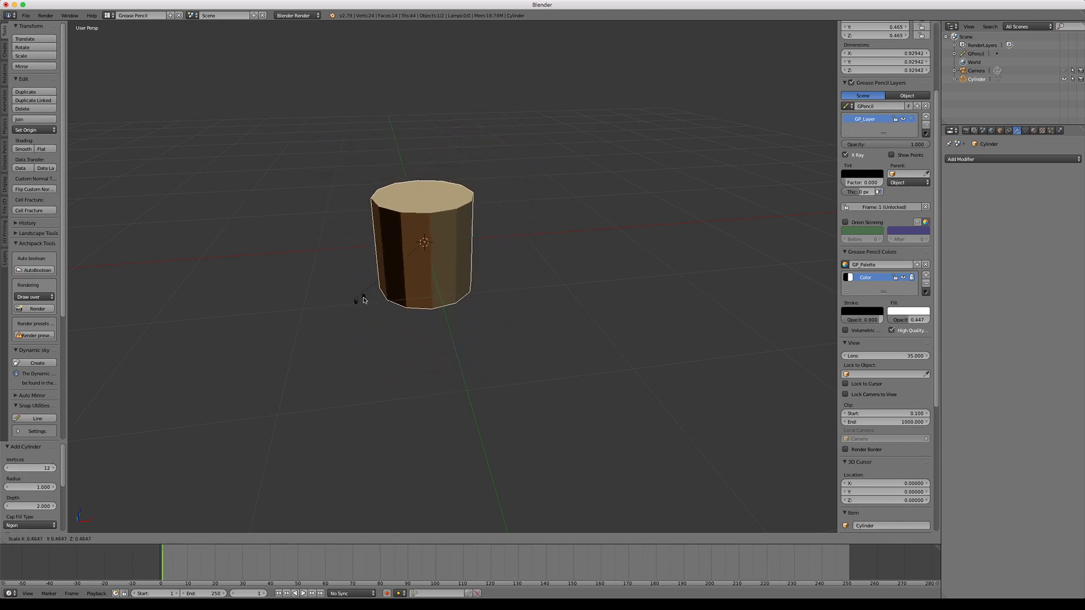
left_click(395, 276)
key("s")
key("z")
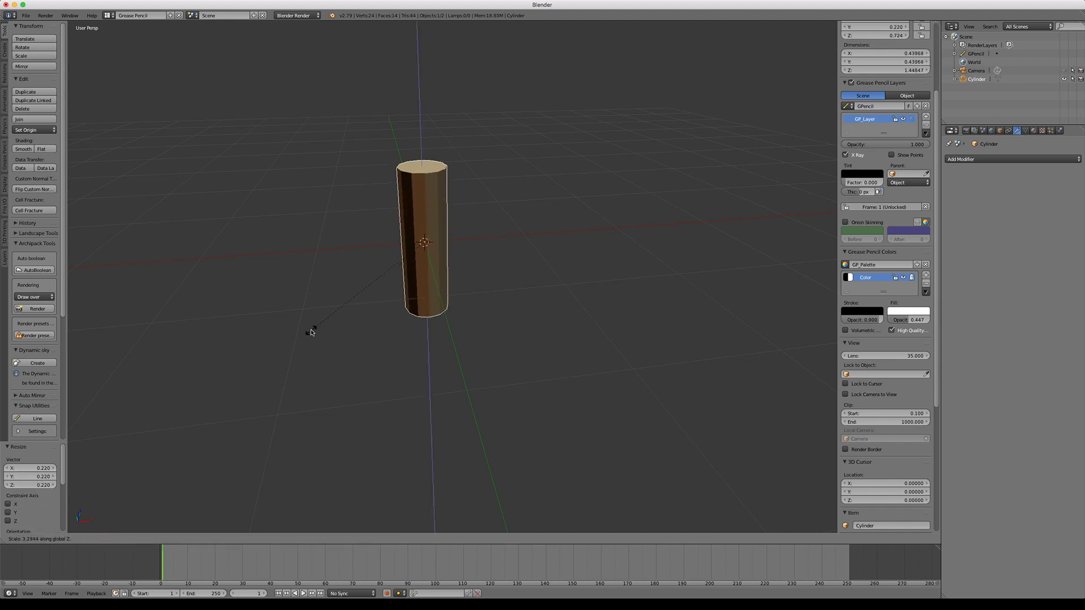
left_click(310, 334)
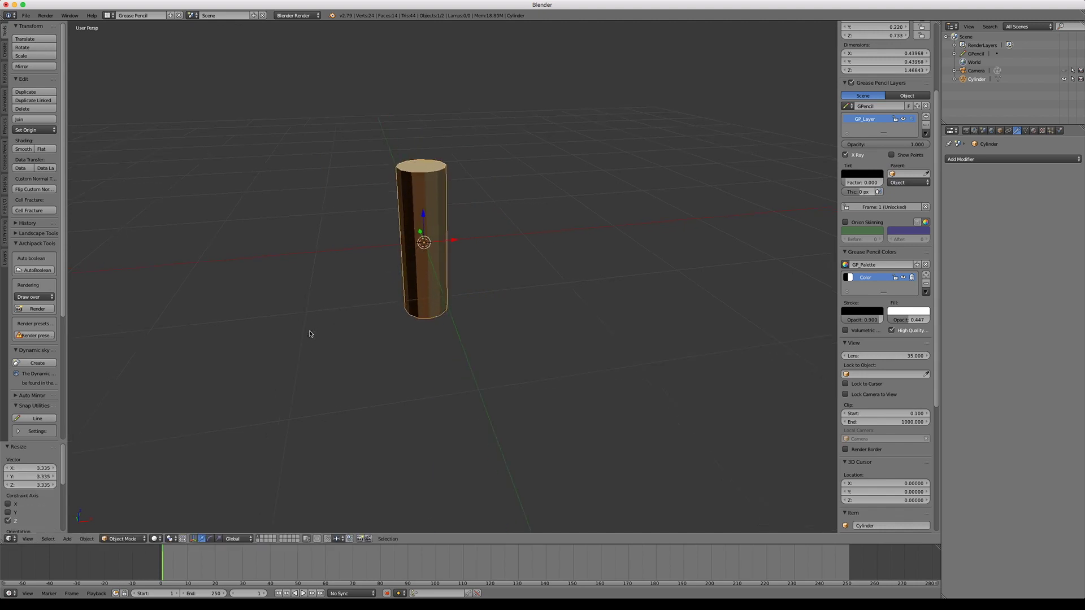
Step: Enter Edit Mode and add 12 evenly spaced loop cuts around the trunk without sliding them
left_click(123, 538)
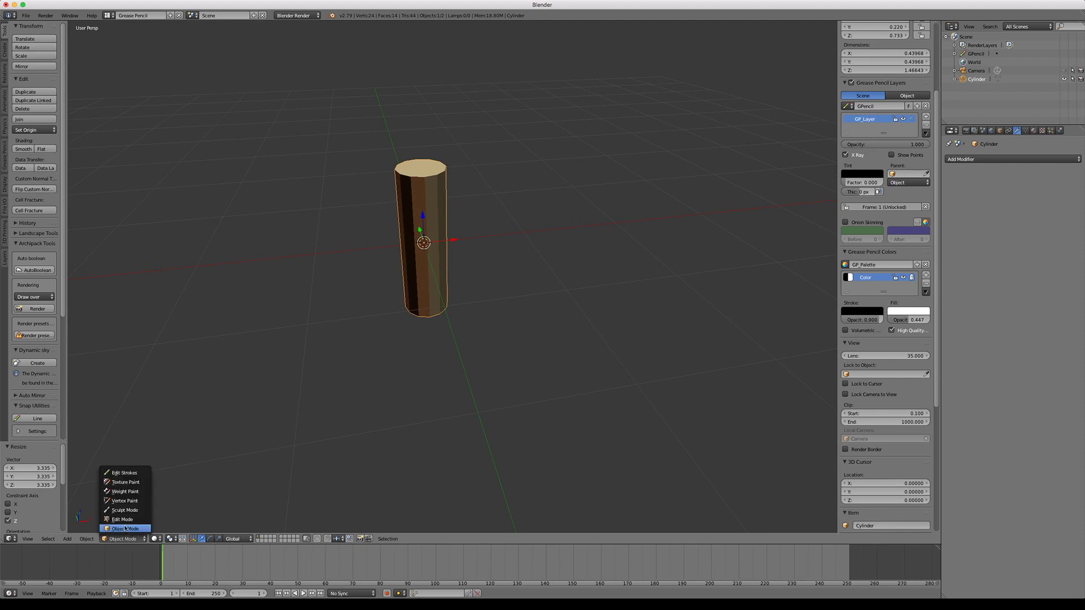
left_click(124, 519)
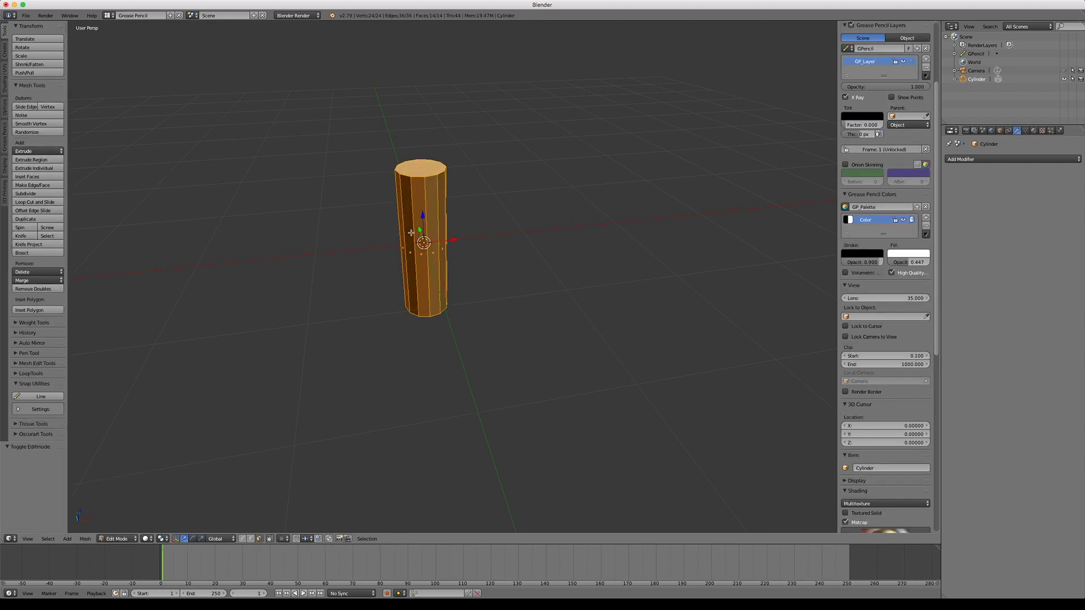
key("ctrl+r")
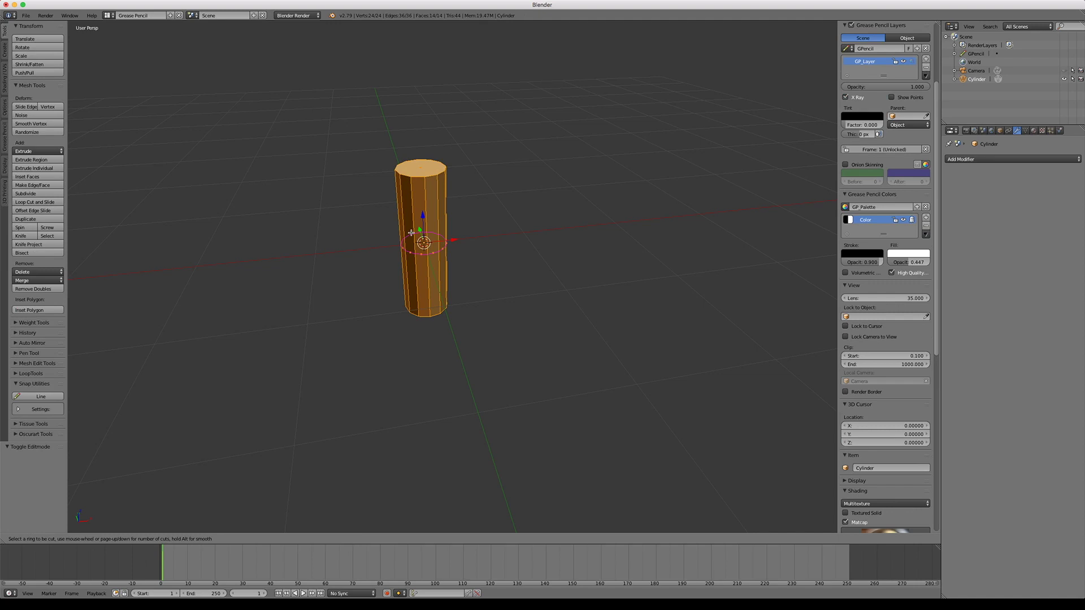
type("12")
key("Return")
right_click(411, 232)
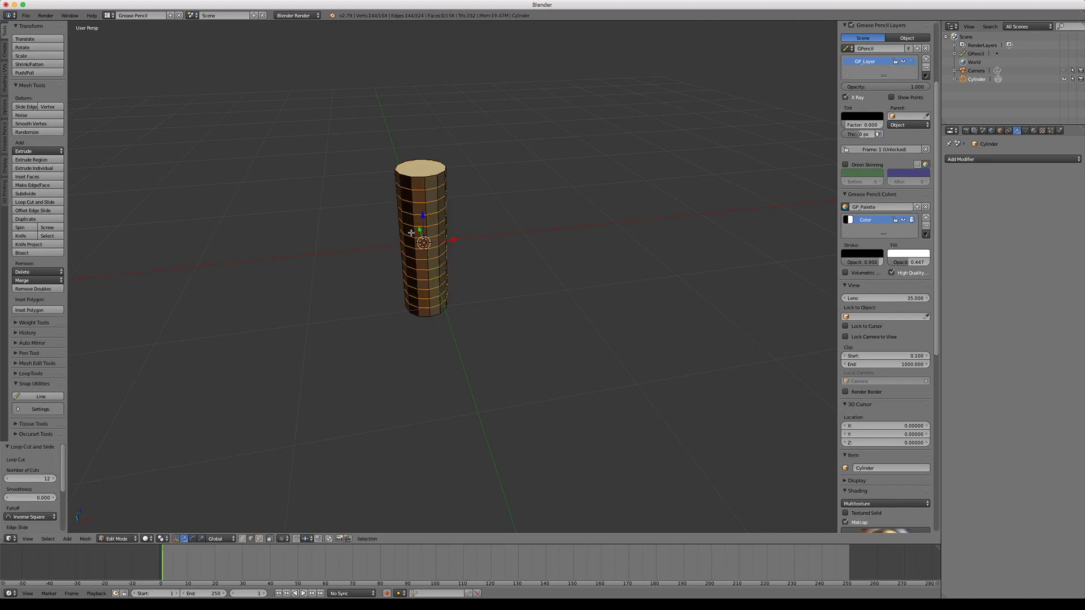
Step: In face selection, extrude a side face near the trunk's base by about 1.115 and scale its tip to about 0.47
left_click(259, 540)
right_click(433, 302)
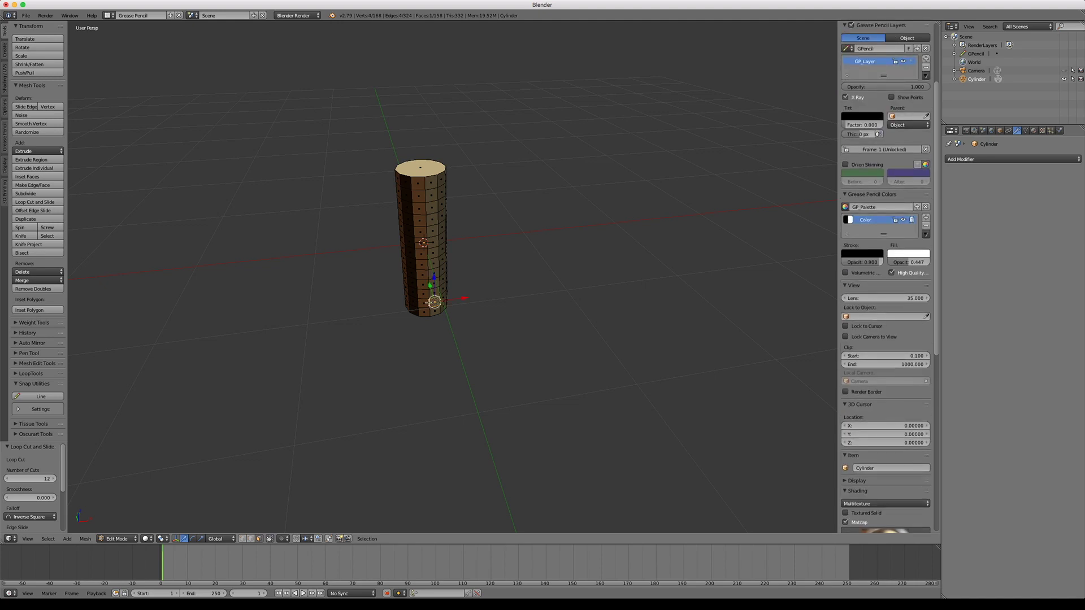
key("e")
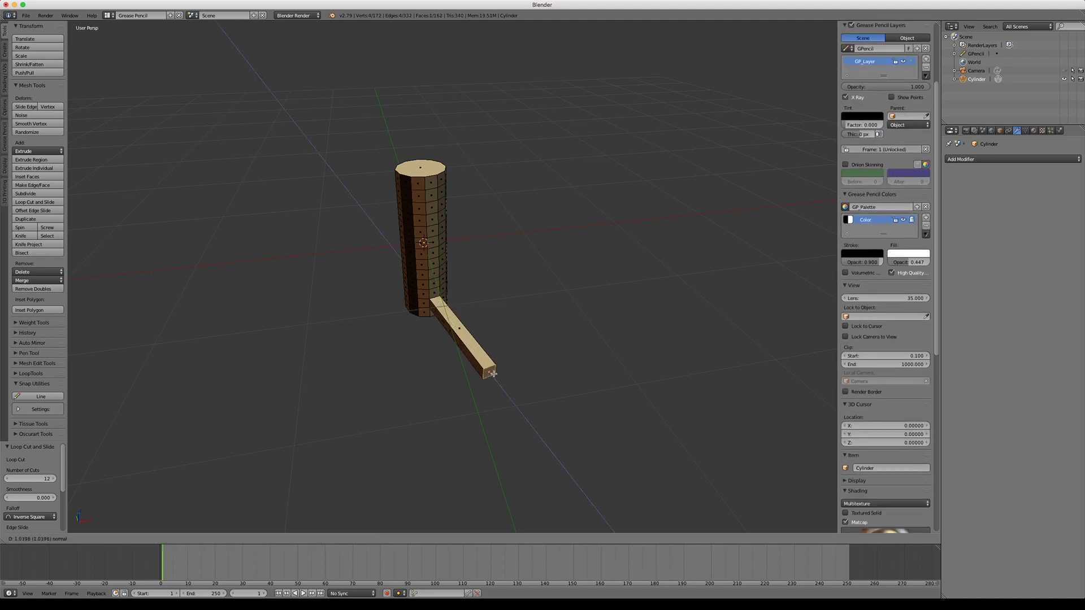
left_click(495, 378)
key("s")
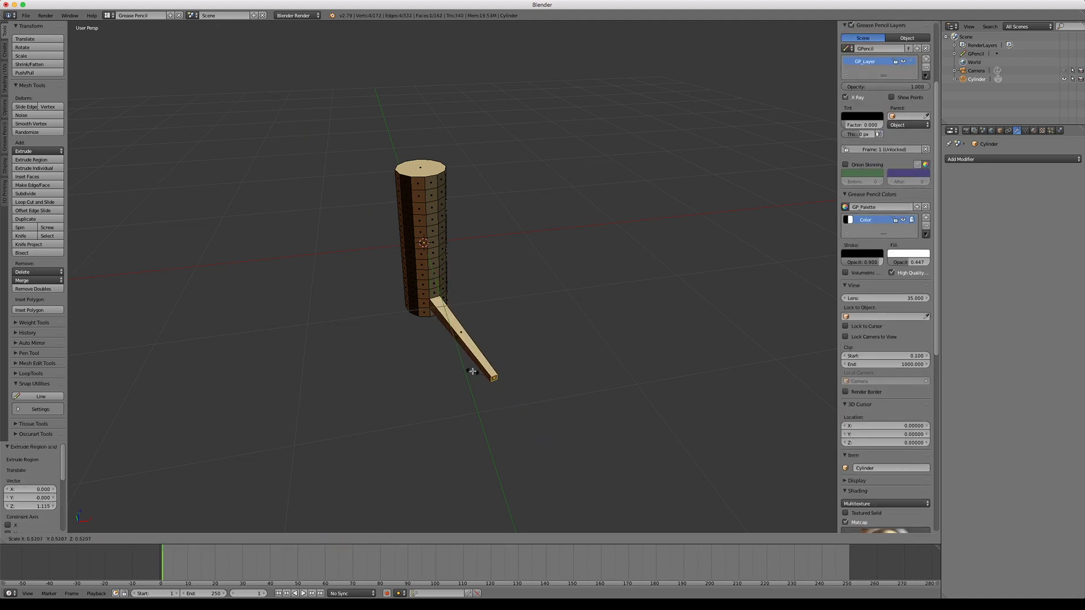
left_click(473, 370)
Step: Extrude a face halfway up another side of the trunk into a branch and scale its tip to about 0.35
middle_click_drag(387, 298, 426, 266)
right_click(424, 276)
key("e")
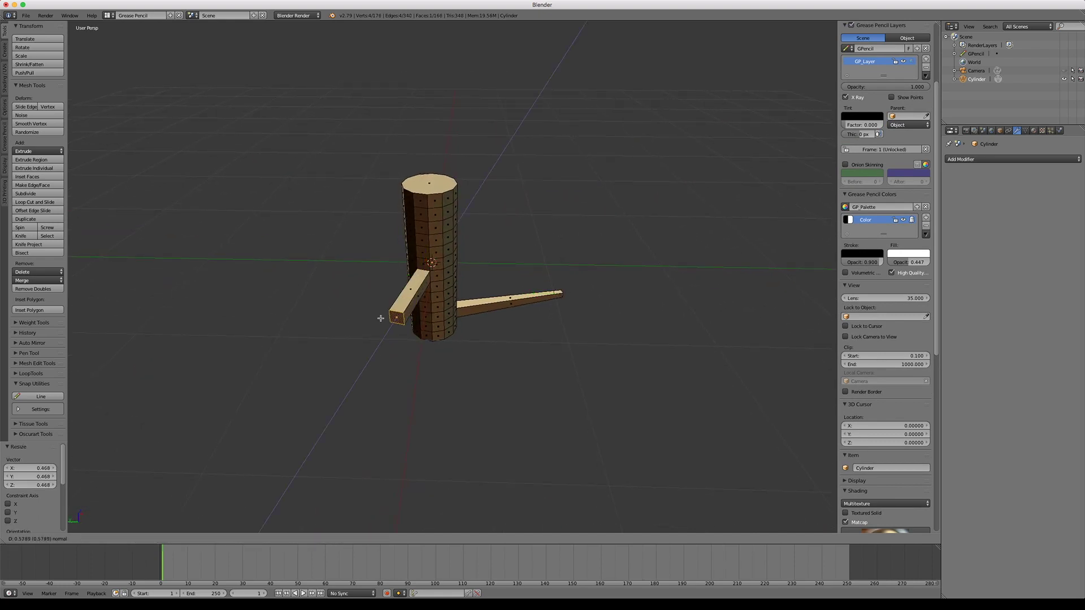
left_click(320, 318)
key("s")
left_click(356, 334)
Step: Extrude a face on the upper trunk by about 0.88 as a third branch and scale its tip to about 0.45
middle_click_drag(357, 332, 438, 211)
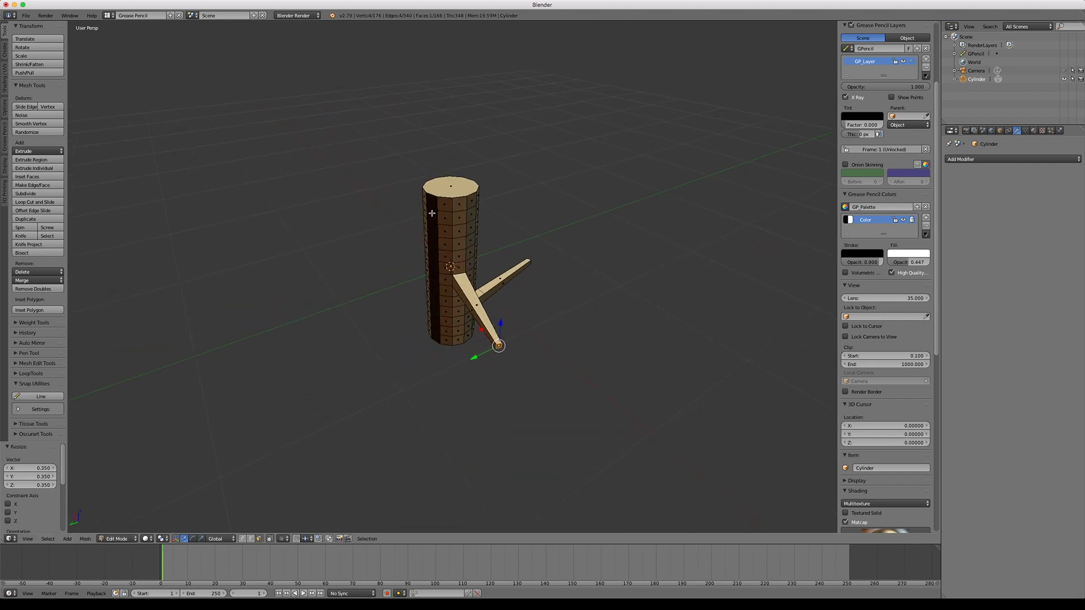
right_click(432, 227)
key("e")
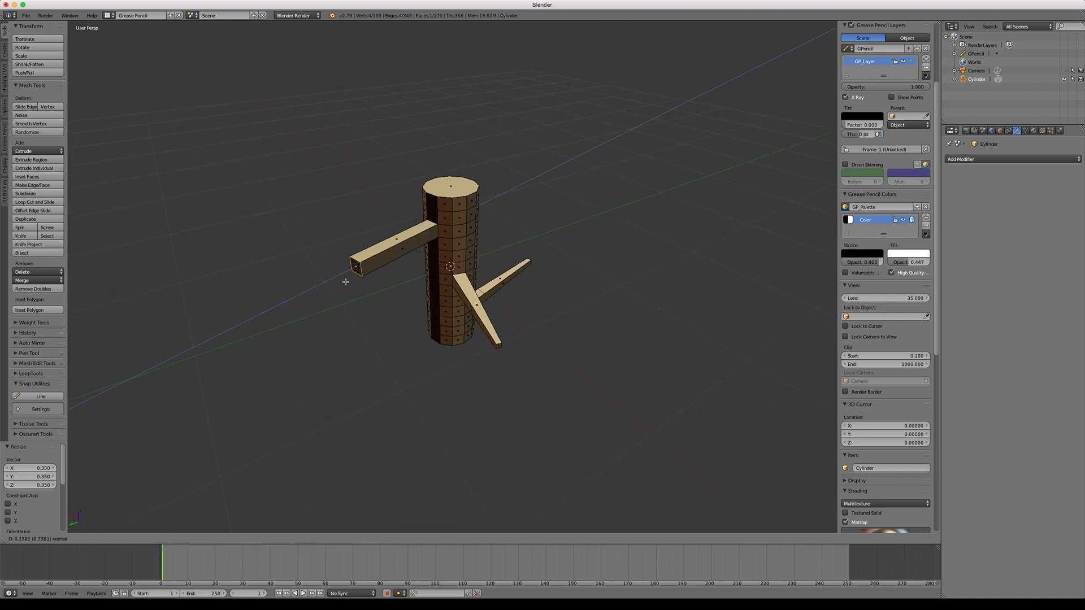
left_click(339, 276)
key("s")
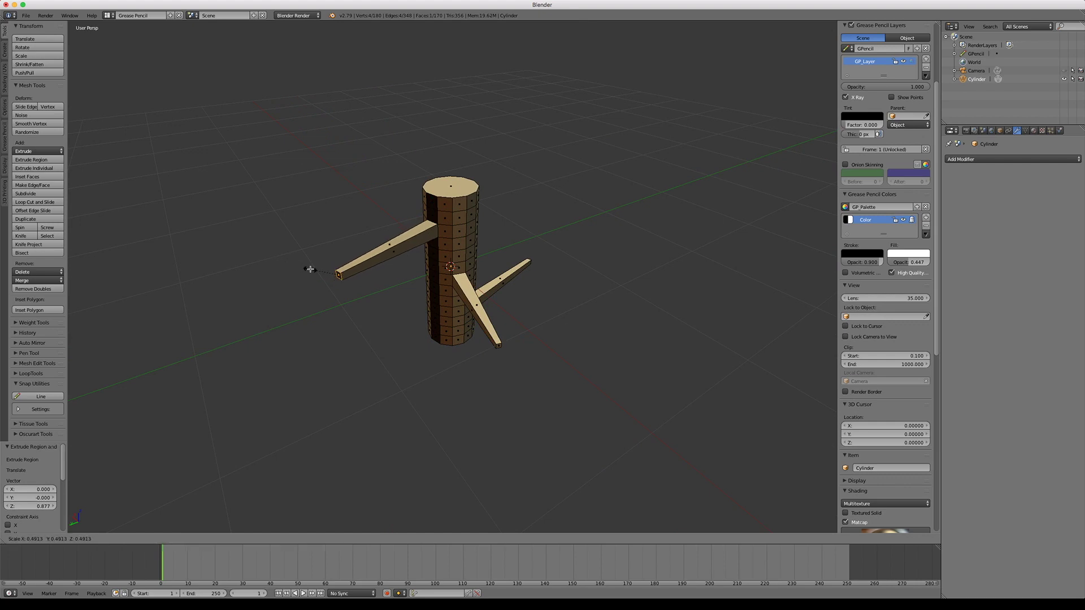
left_click(312, 271)
Step: Add one loop cut across the upper branch and shift it to bend the branch
scroll(371, 260, "right", 1)
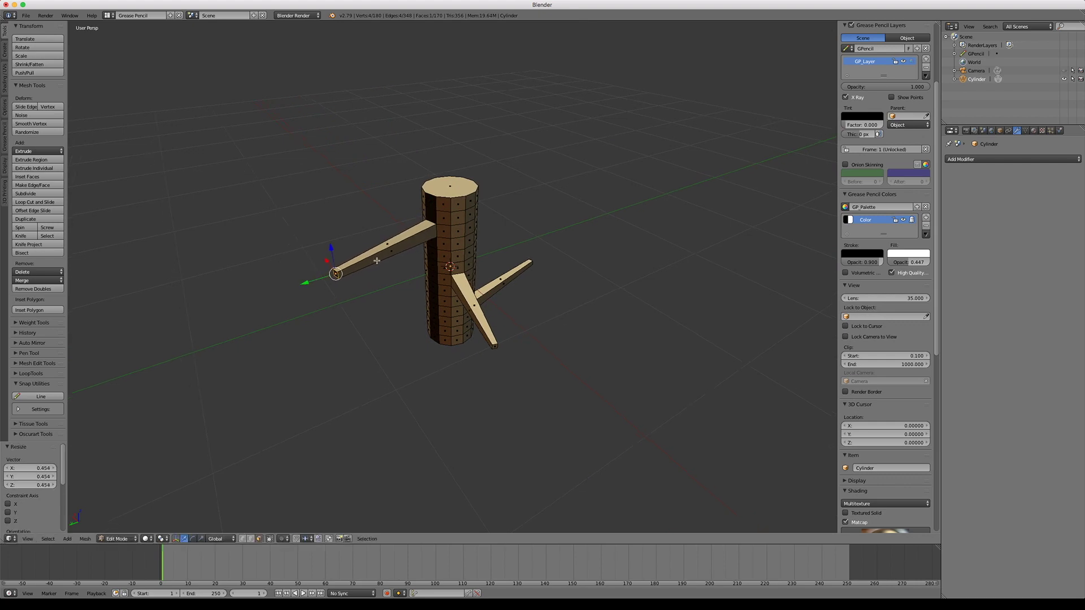
key("ctrl+r")
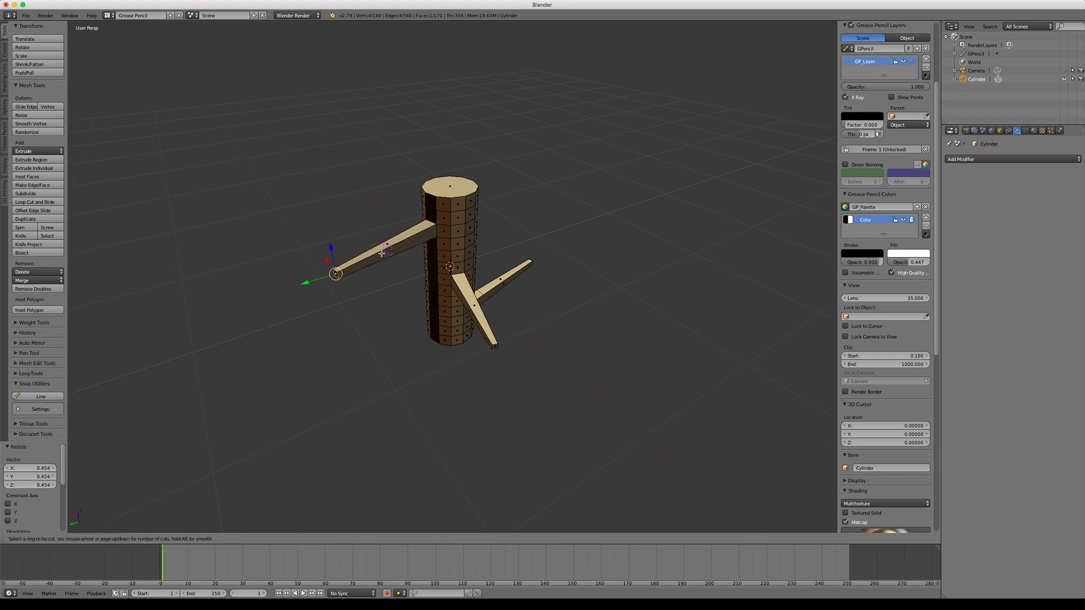
left_click(382, 253)
left_click(409, 253)
Step: Add one loop cut across the middle branch and shift it to bend the branch
middle_click_drag(410, 252, 480, 296)
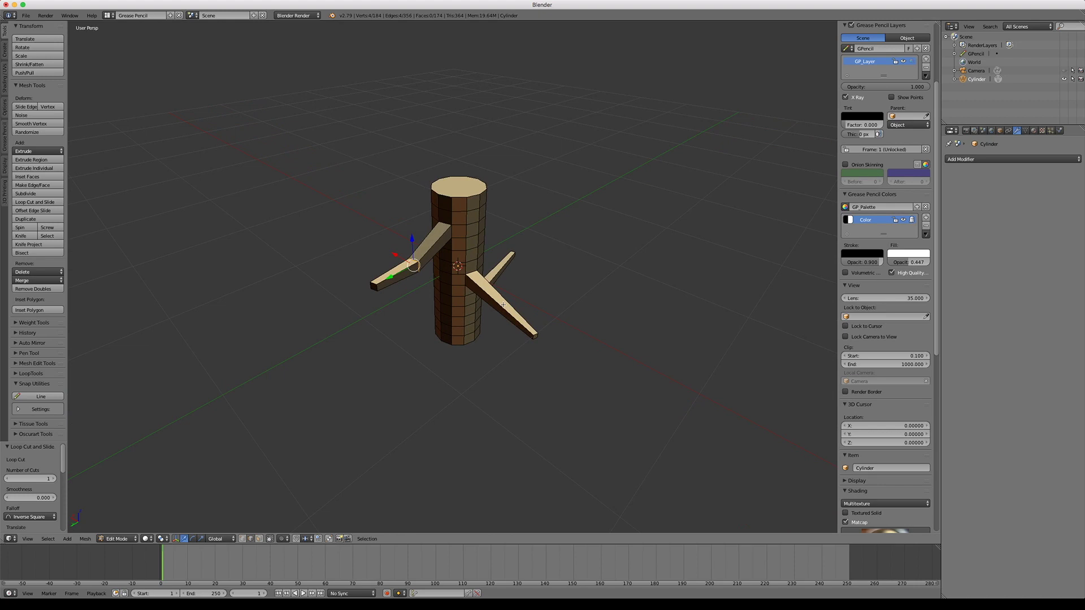
key("ctrl+r")
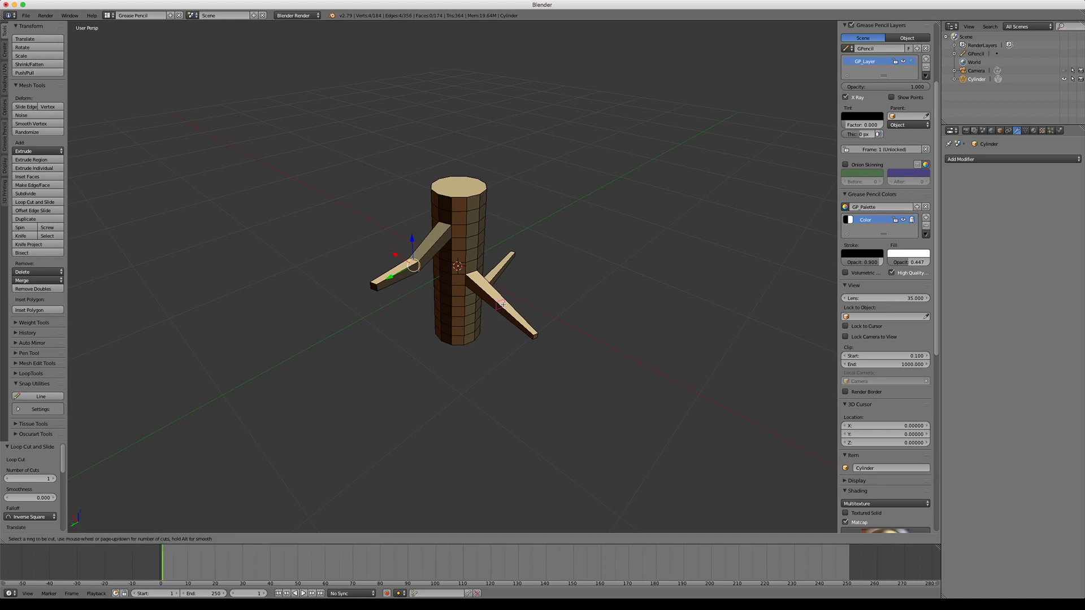
left_click(503, 305)
left_click(503, 305)
Step: Add one loop cut across the lowest branch and shift it to bend the branch's tip upward
mouse_move(503, 305)
middle_mouse_down()
mouse_move(490, 282)
mouse_move(500, 294)
middle_mouse_up()
key("ctrl+r")
left_click(501, 294)
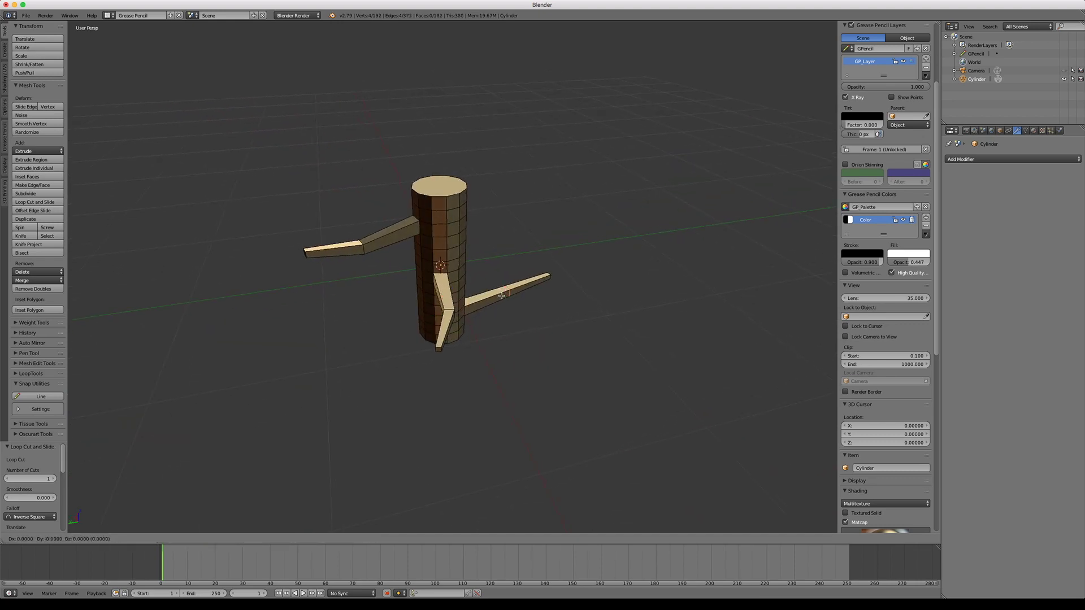
left_click(509, 296)
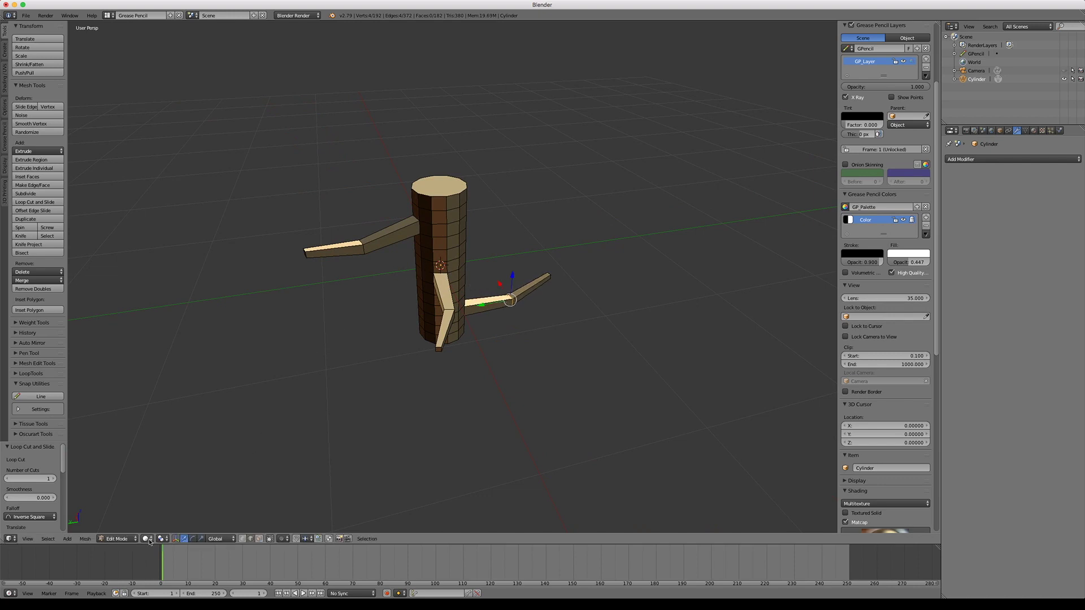
Step: Delete the cap face on the underside of the trunk
key("a")
left_click(433, 188)
right_click(436, 187)
middle_click_drag(377, 282, 432, 320)
right_click(432, 320)
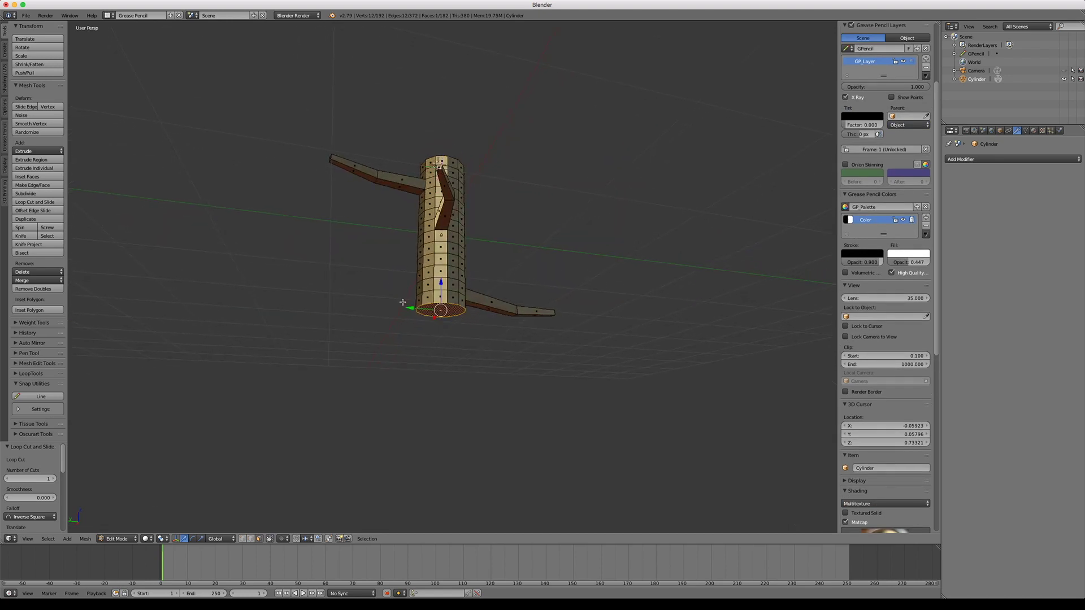
key("x")
left_click(364, 294)
scroll(365, 294, "down", 10)
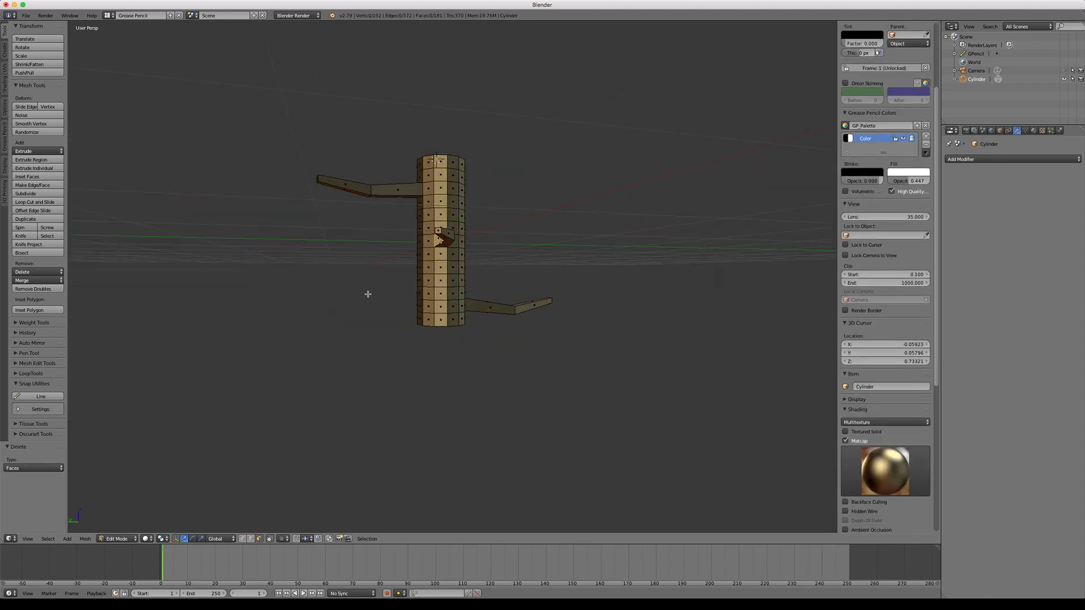
Step: Delete the cap face on top of the trunk so the tube is open at both ends
middle_click_drag(368, 294, 343, 361)
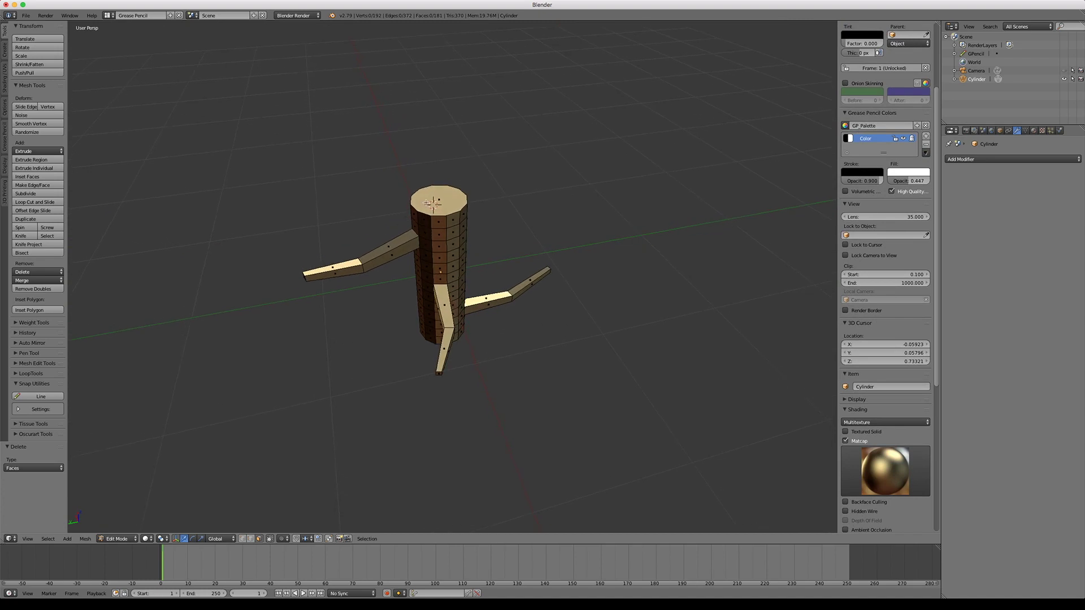
right_click(441, 200)
key("x")
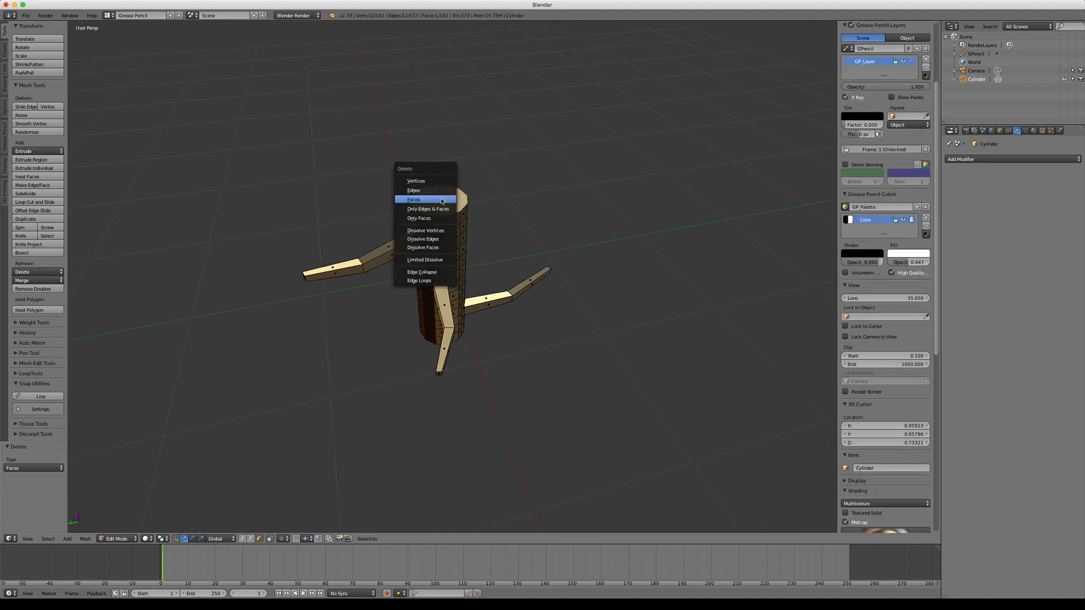
left_click(435, 200)
scroll(402, 210, "down", 10)
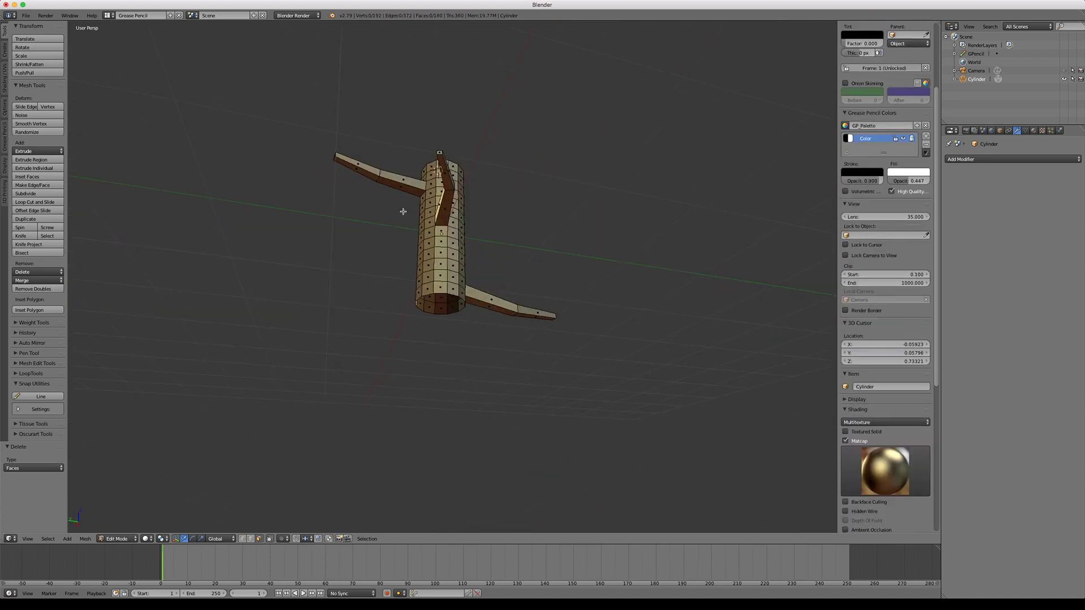
scroll(403, 212, "up", 5)
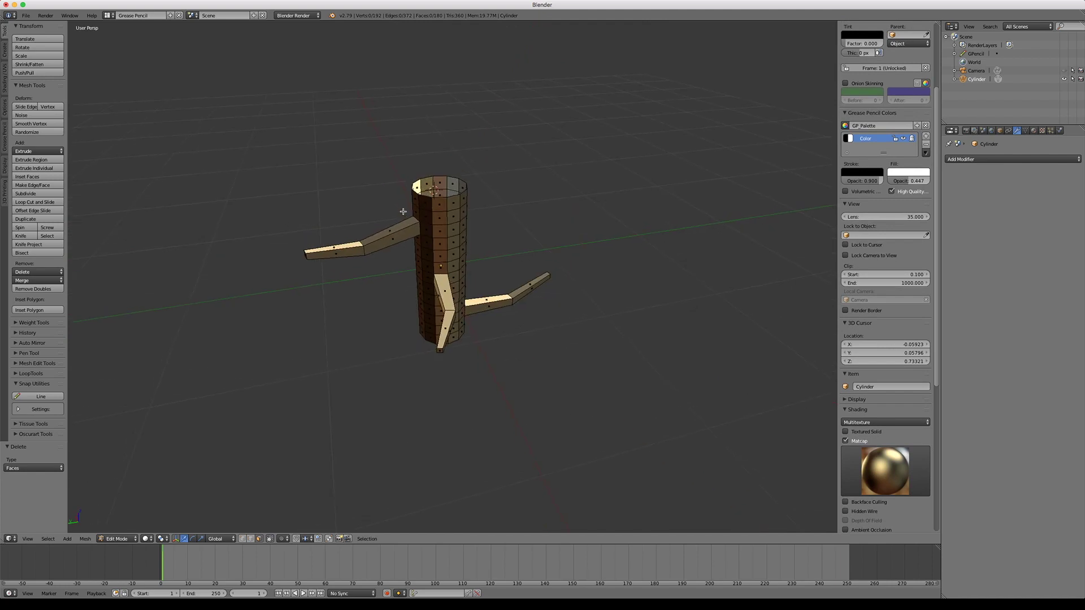
Step: Return to Object Mode and scale the whole branched trunk down to about 0.48
left_click(113, 539)
left_click(122, 528)
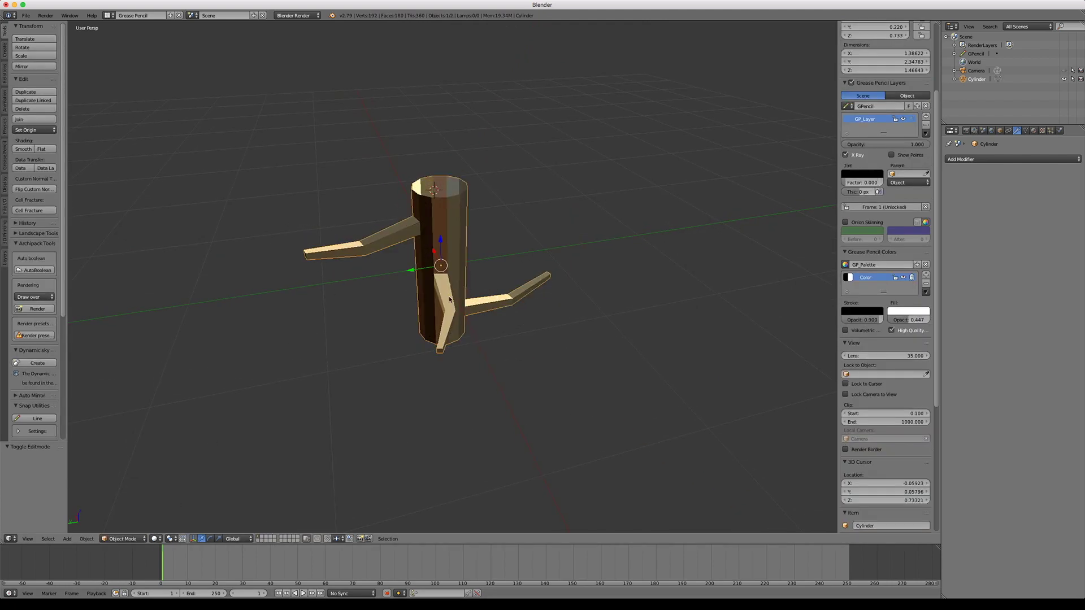
key("s")
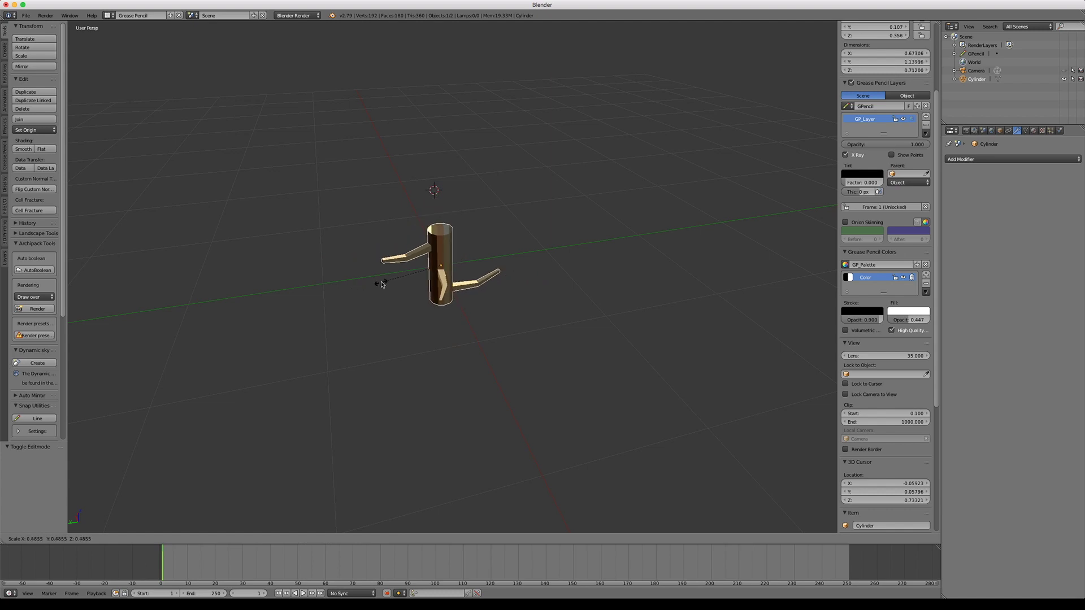
left_click(380, 284)
Step: Add an Array modifier to the trunk, replacing the relative offset with a constant offset of 2 on Z
left_click(972, 158)
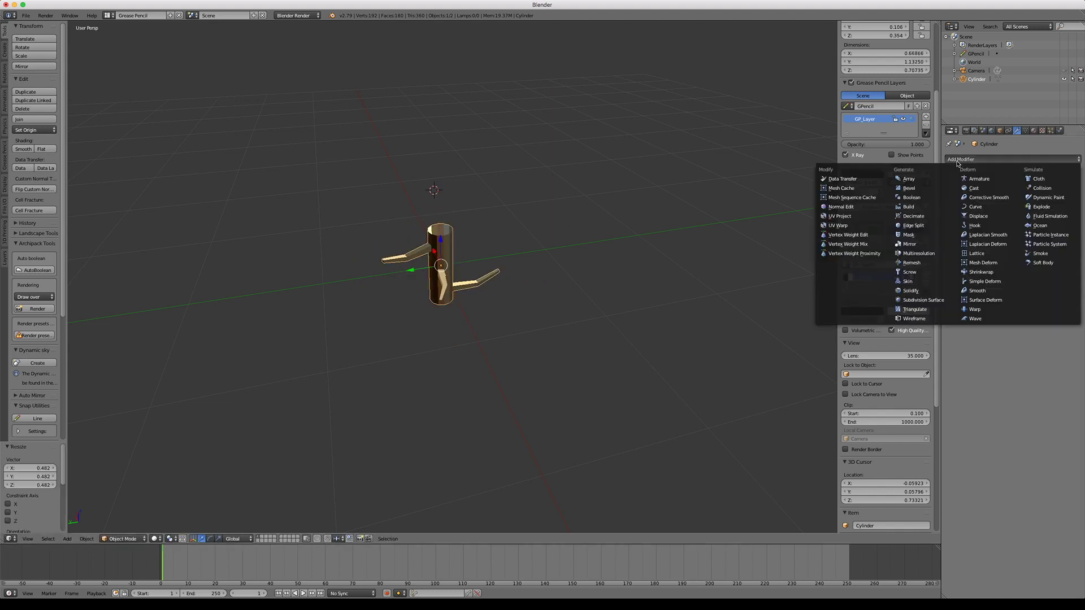
left_click(921, 179)
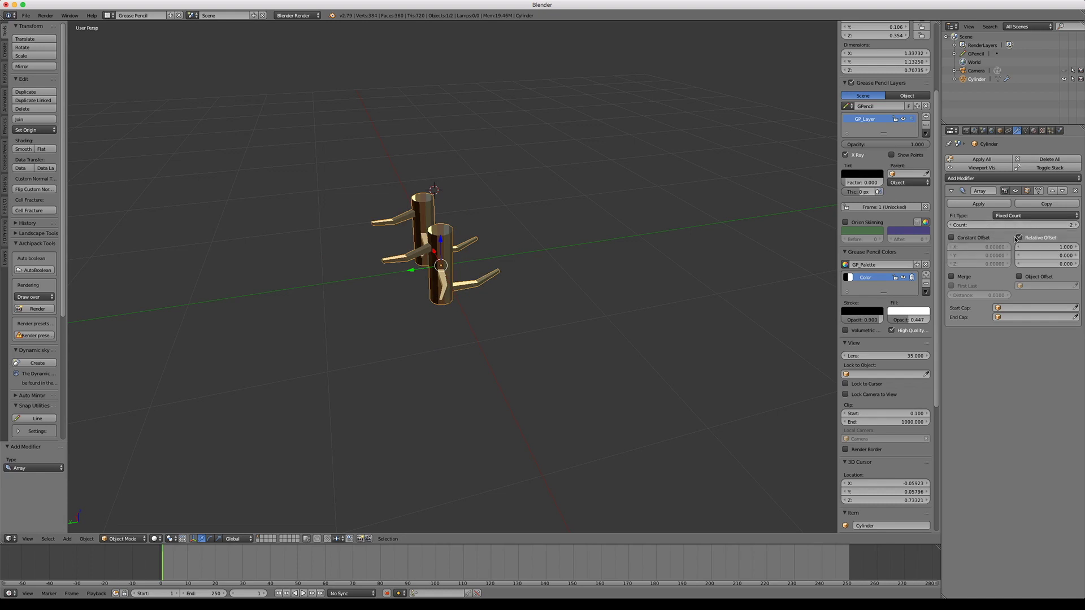
left_click(1019, 238)
left_click(951, 238)
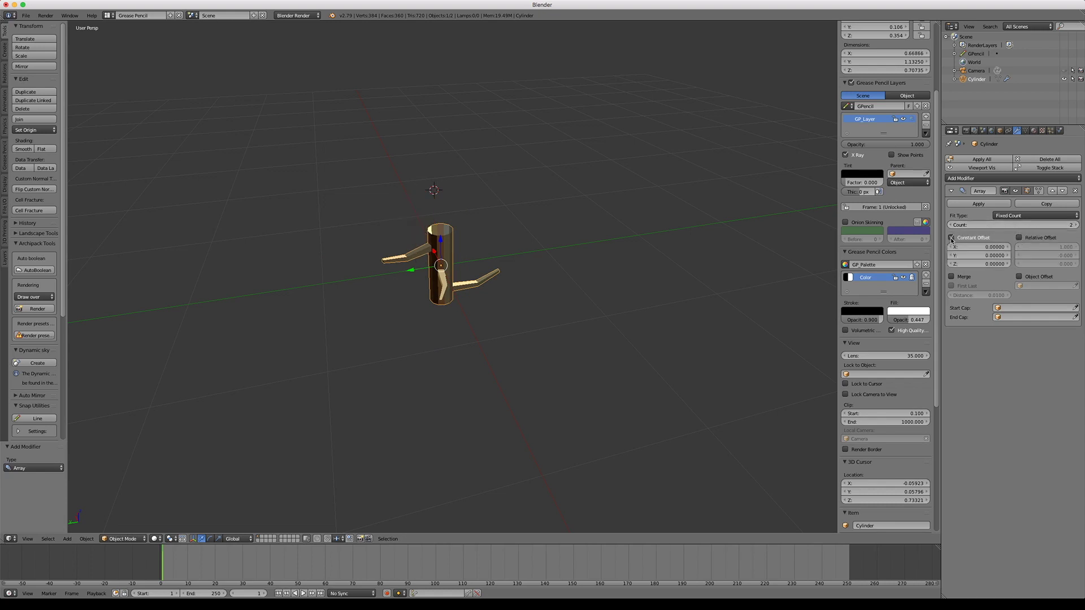
left_click(971, 262)
type("2")
key("Return")
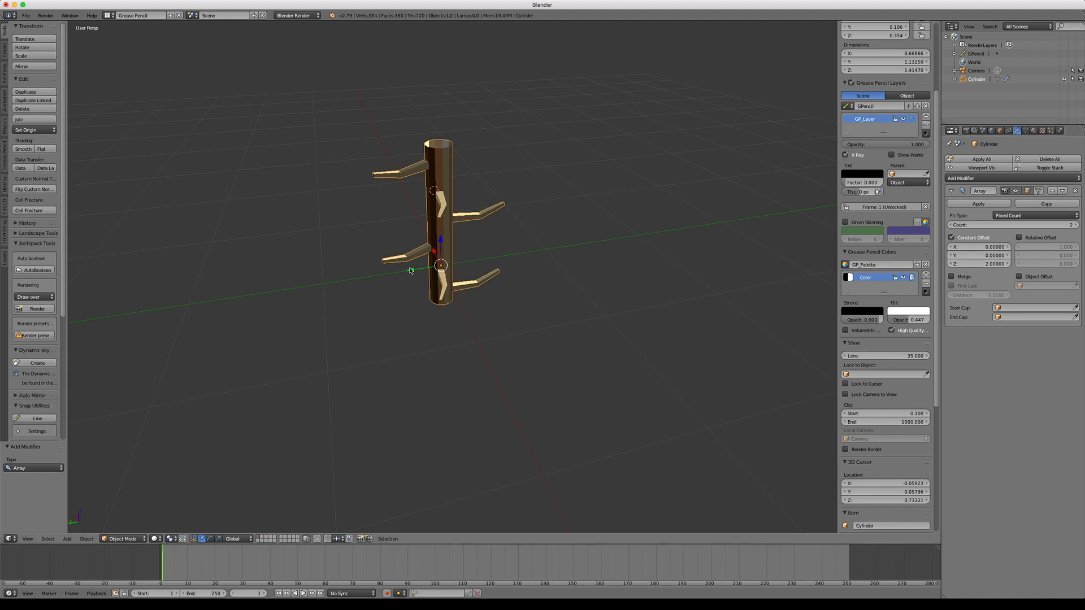
Step: Reset the 3D cursor to the world origin
scroll(411, 271, "right", 2)
scroll(429, 219, "right", 2)
left_click(339, 223)
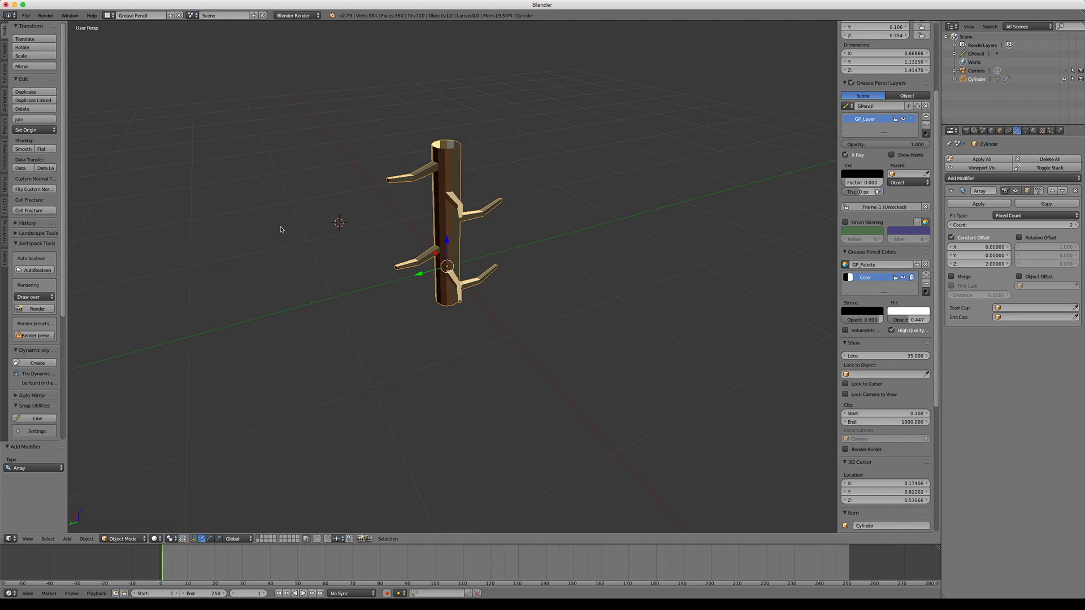
left_click(337, 320)
key("shift+c")
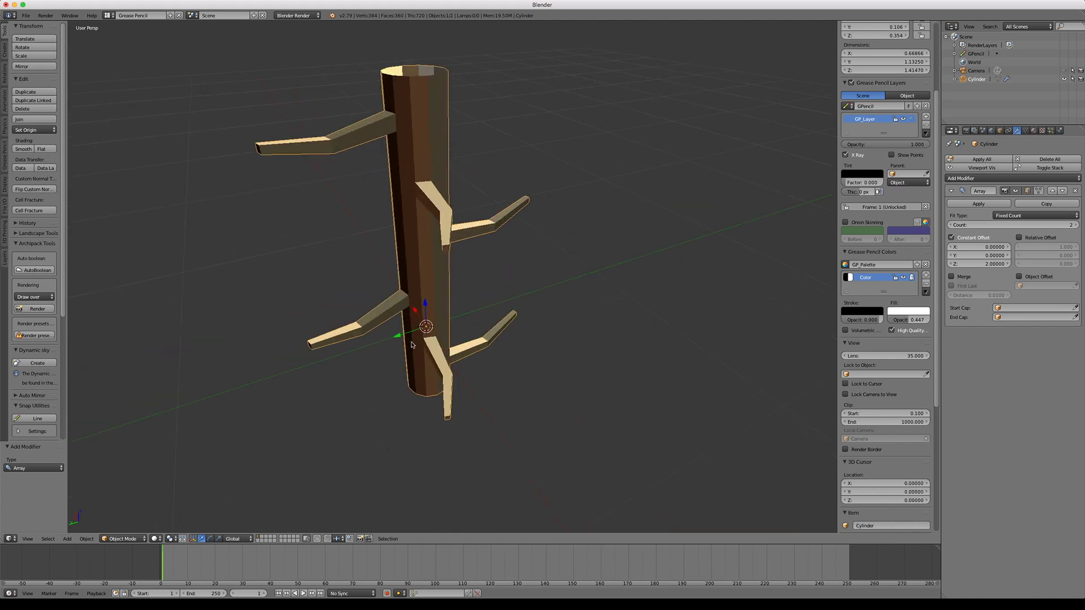
Step: Add a Torus Knot Plus curve at the world origin with its default settings
scroll(411, 341, "down", 2)
scroll(410, 341, "down", 2)
scroll(410, 340, "right", 3)
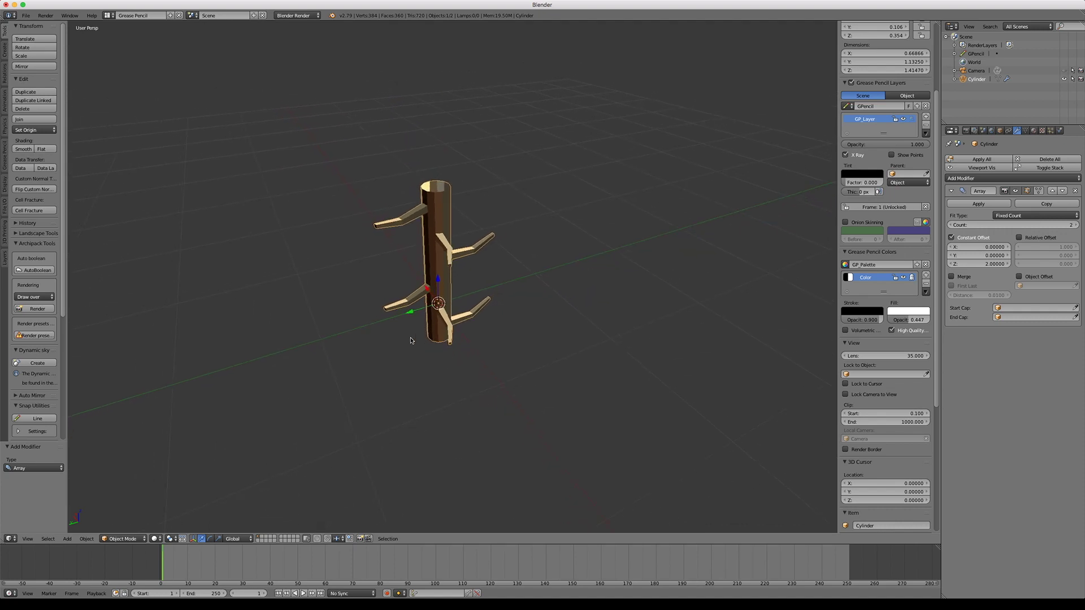
scroll(411, 340, "down", 2)
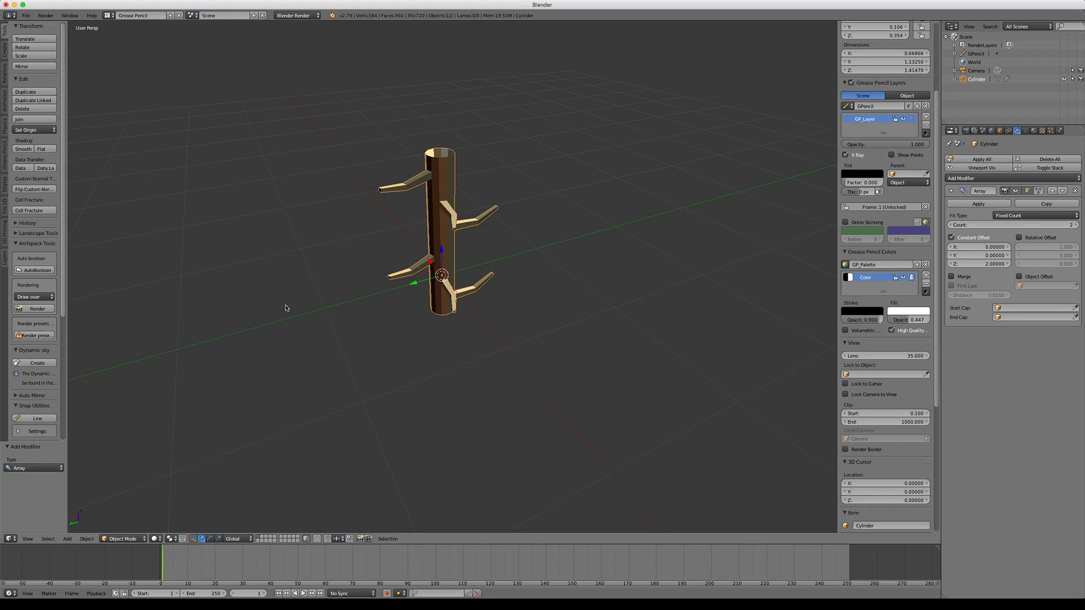
key("shift+a")
mouse_move(287, 307)
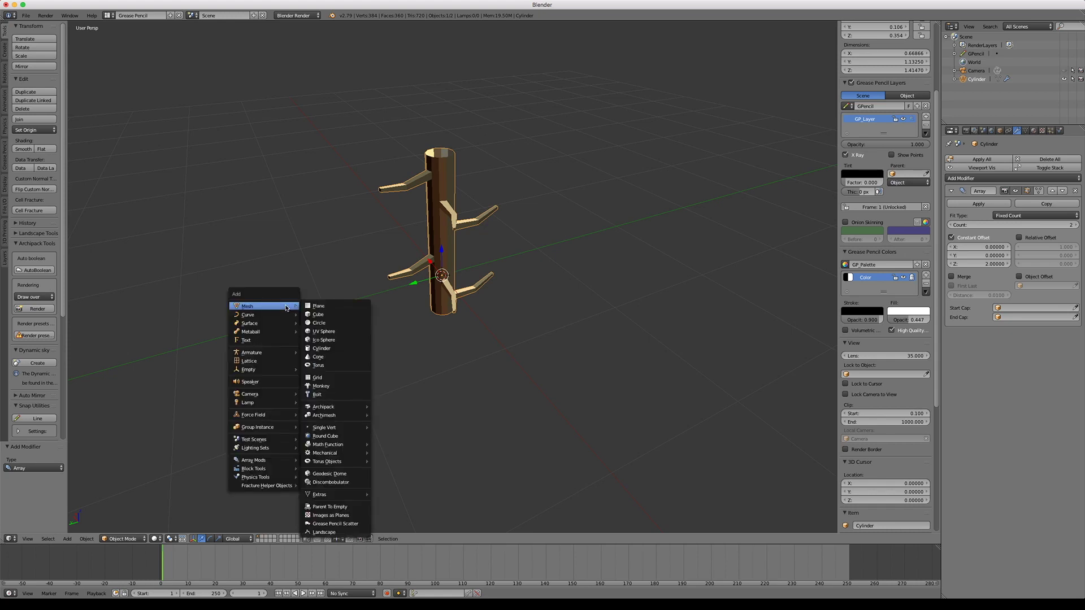
mouse_move(357, 433)
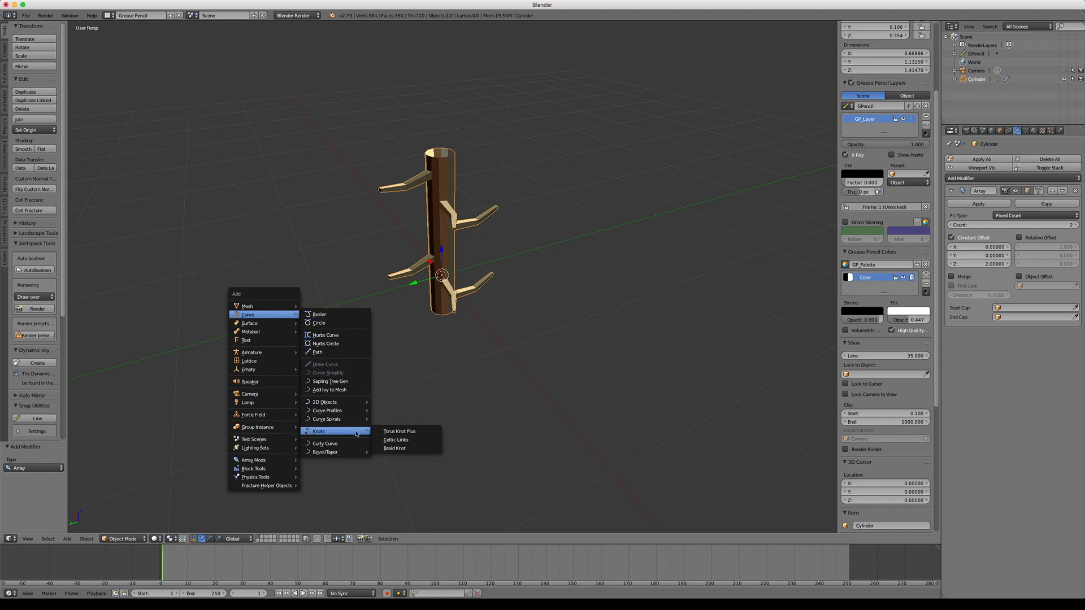
left_click(395, 431)
mouse_move(356, 268)
middle_mouse_down()
mouse_move(380, 271)
mouse_move(357, 271)
middle_mouse_up()
scroll(380, 271, "right", 10)
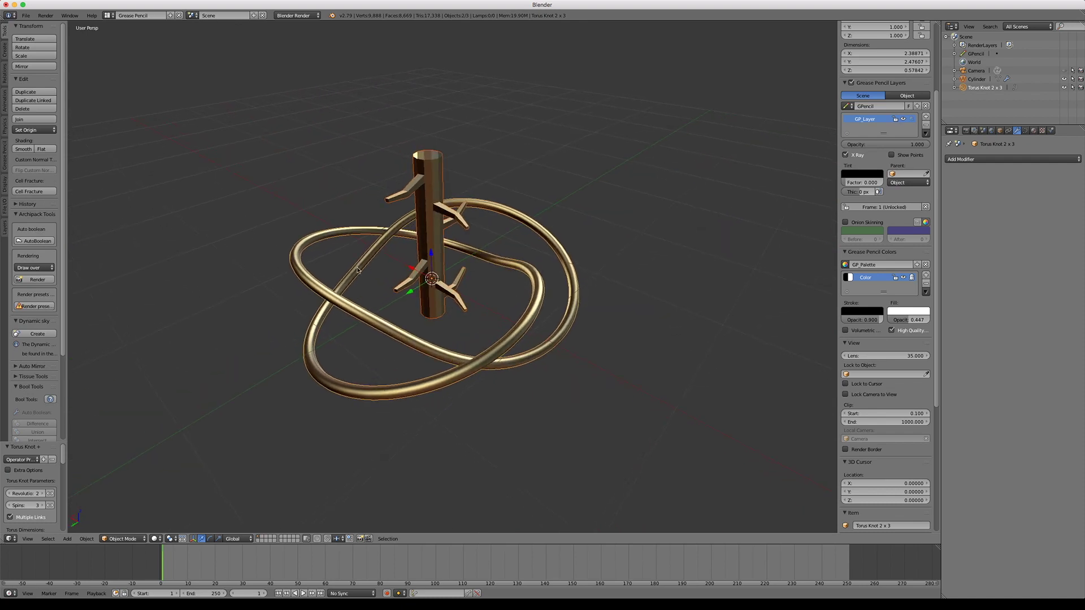
Step: Add a Curve modifier to the trunk that follows the Torus Knot 2 x 3 with Z as the deformation axis
right_click(439, 168)
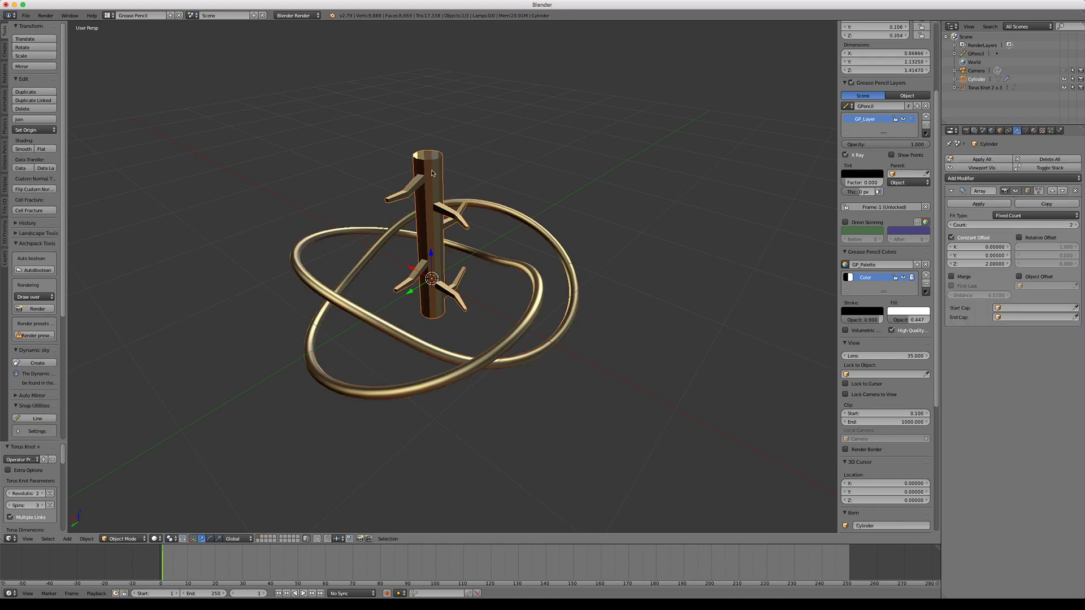
left_click(979, 179)
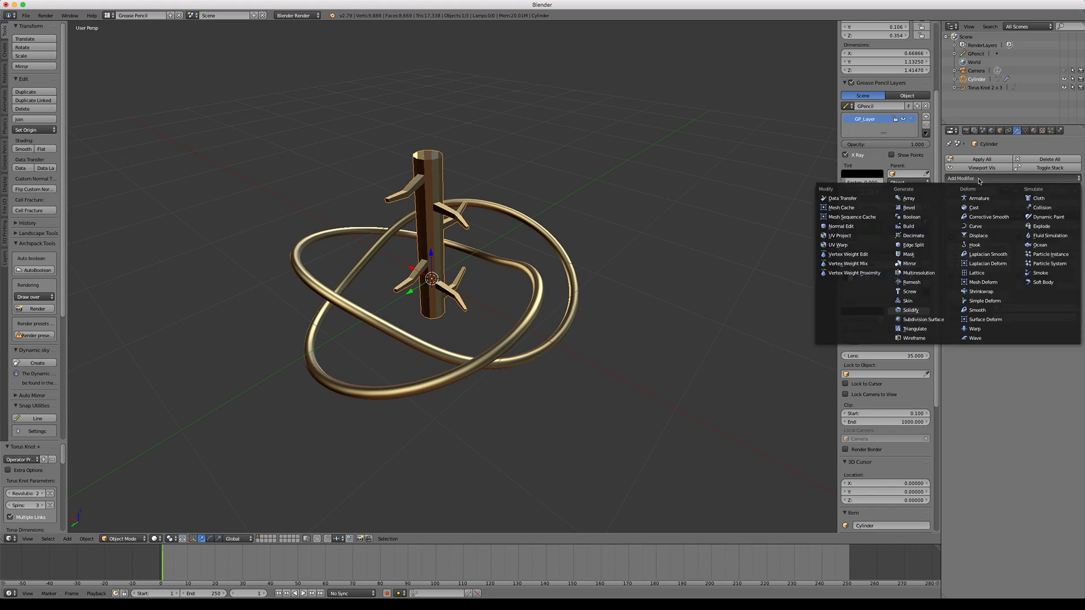
left_click(978, 227)
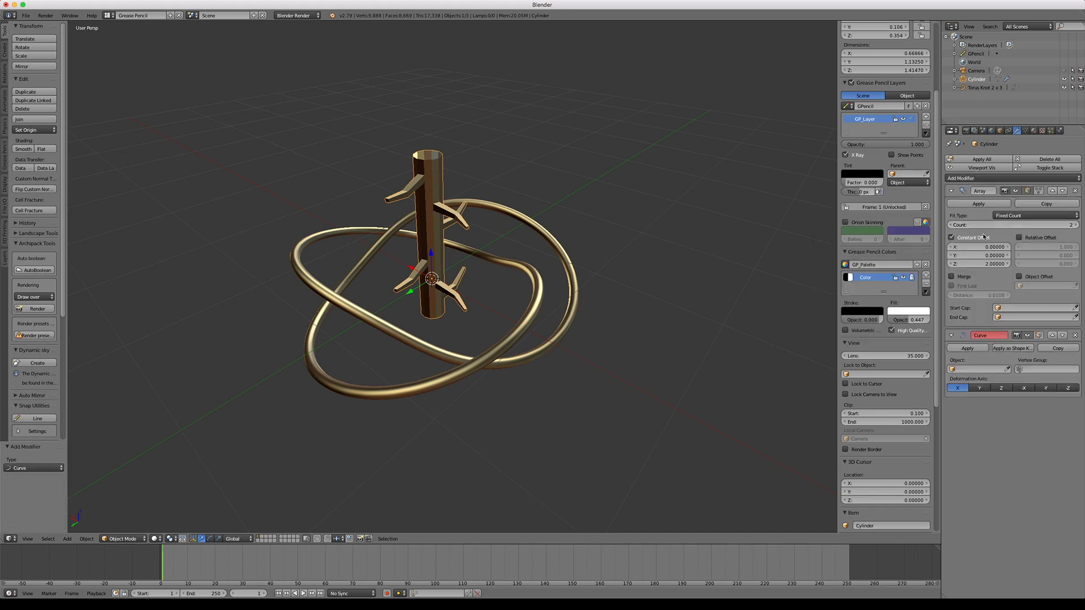
left_click(963, 368)
left_click(967, 387)
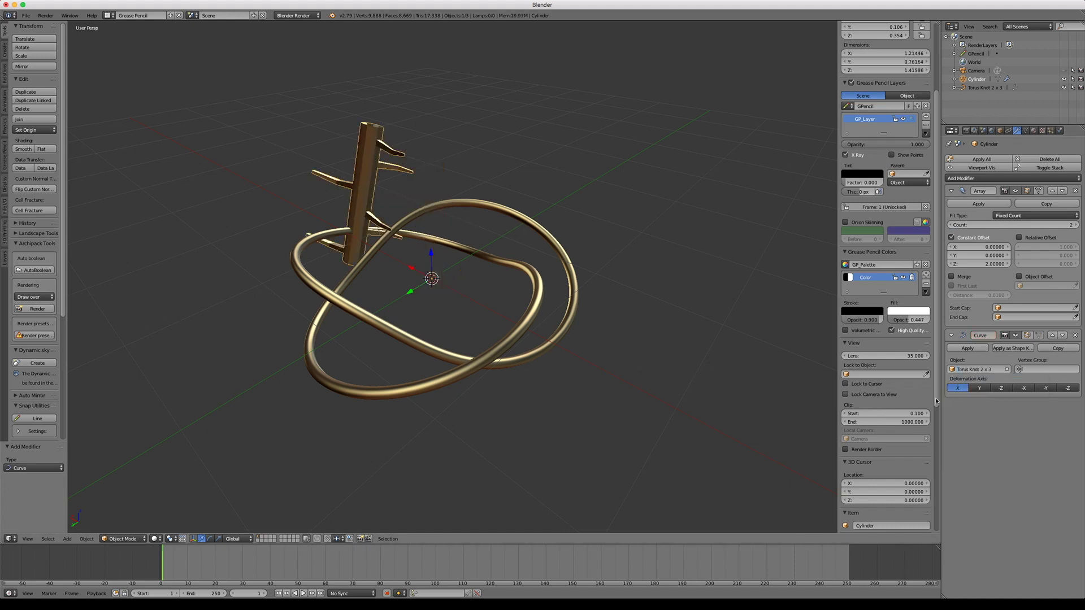
left_click(1001, 388)
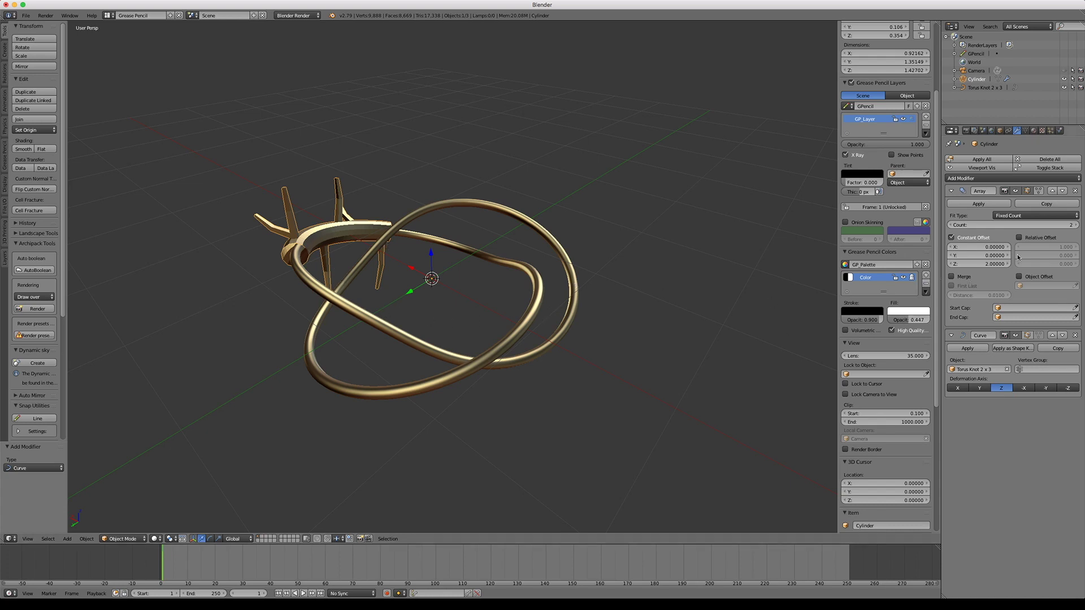
Step: Raise the trunk's array count to 19 so the copies run along the knot
left_click_drag(1075, 226, 1076, 226)
left_click(1076, 226)
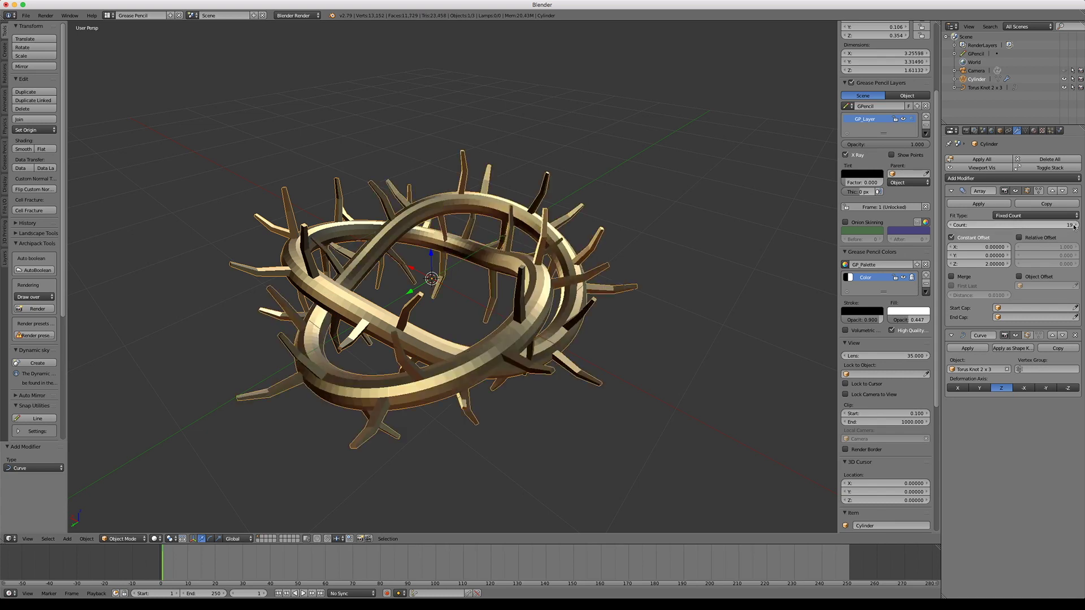
scroll(654, 252, "down", 6)
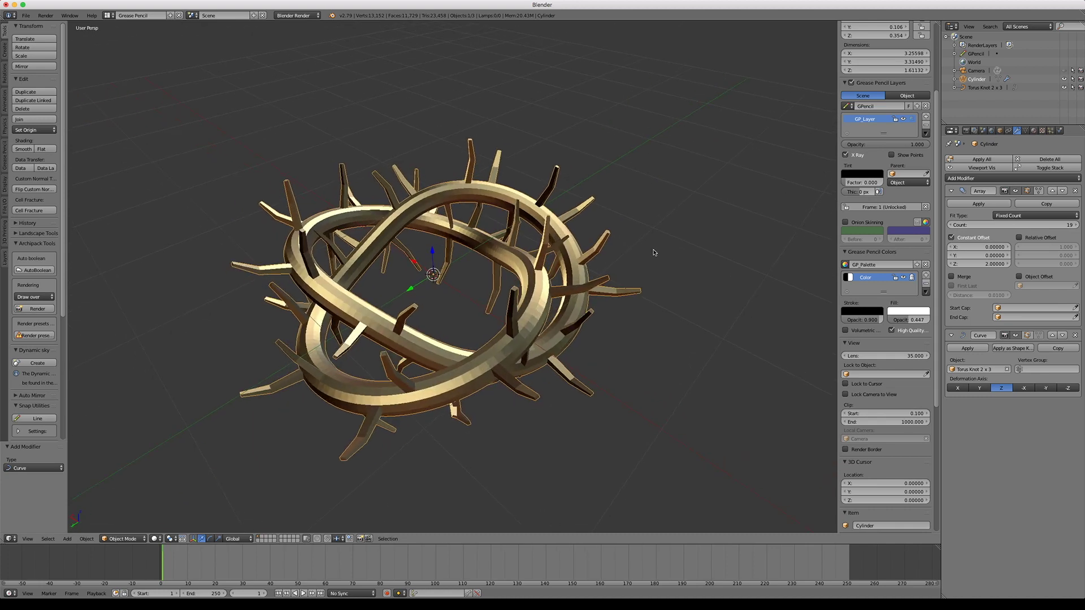
Step: Scale the thorny trunk down to about 0.61 and raise its array count to 32
scroll(655, 253, "down", 6)
key("s")
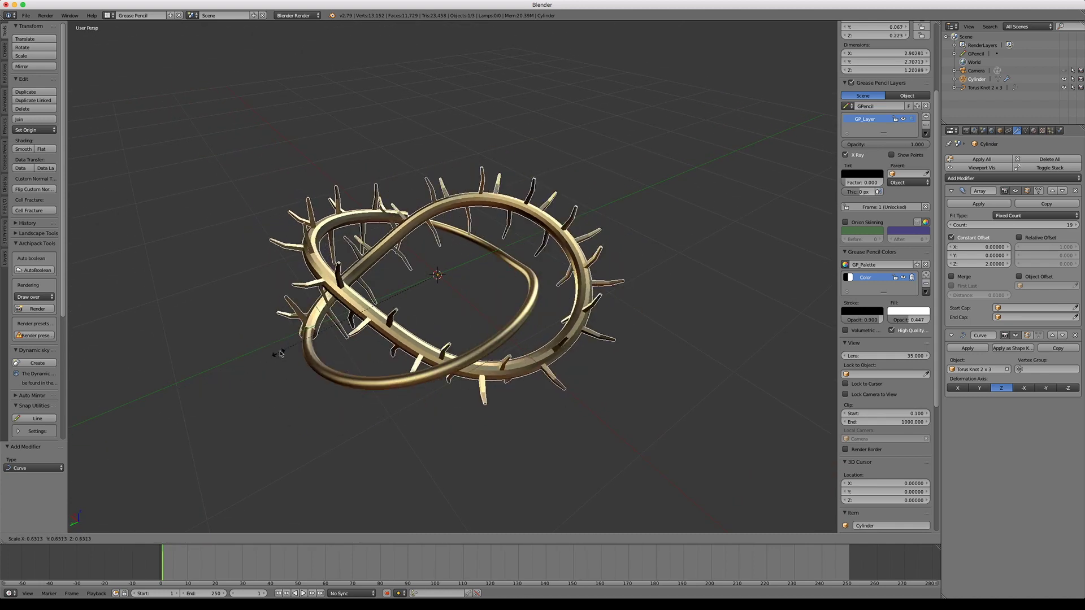
left_click(280, 354)
left_click(1077, 225)
left_click(1076, 225)
left_click(1077, 225)
left_click_drag(1077, 225, 1084, 225)
middle_click_drag(494, 252, 527, 267)
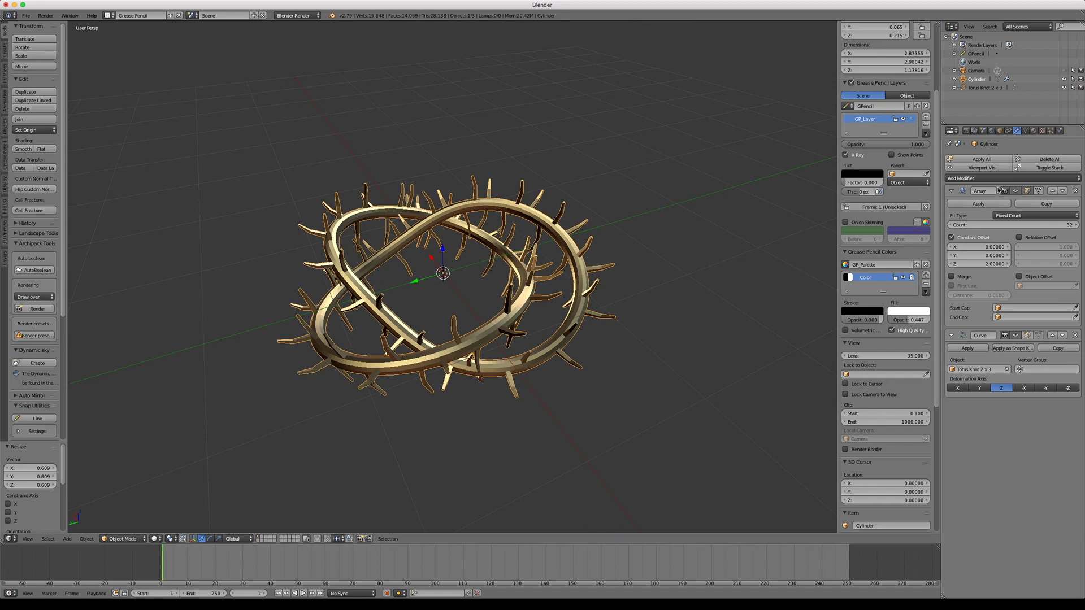
Step: Try a Laplacian Smooth modifier on the thorny trunk with its repeat set to 122
left_click(981, 179)
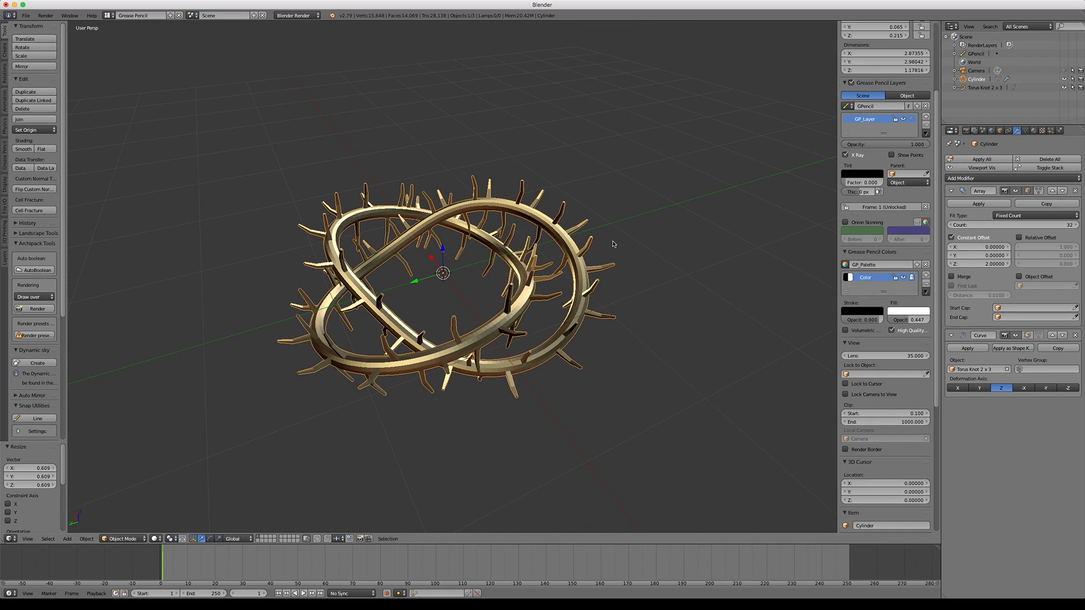
left_click(980, 178)
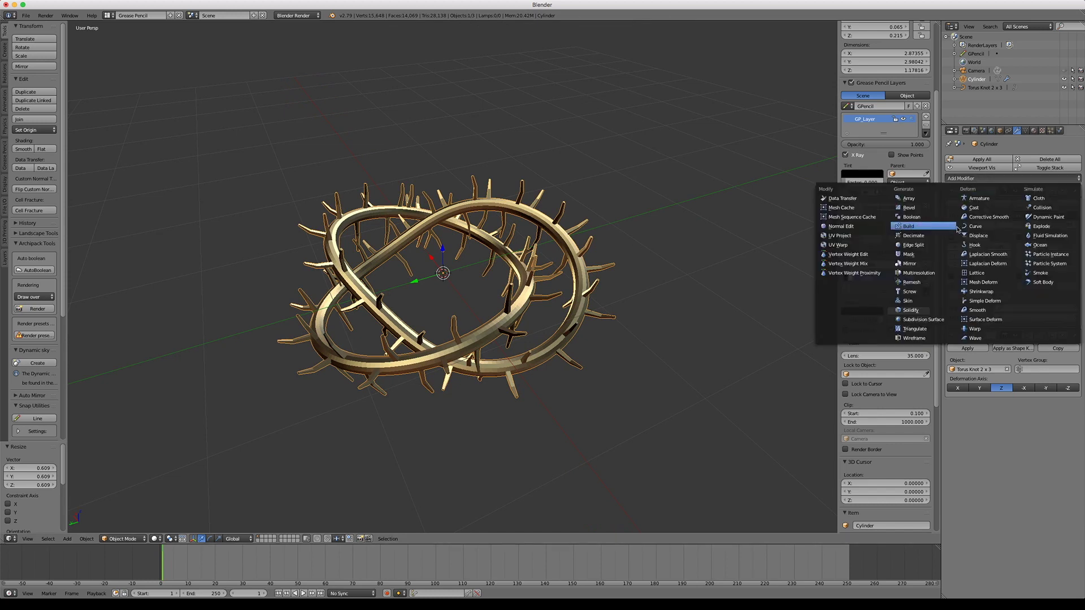
left_click(981, 254)
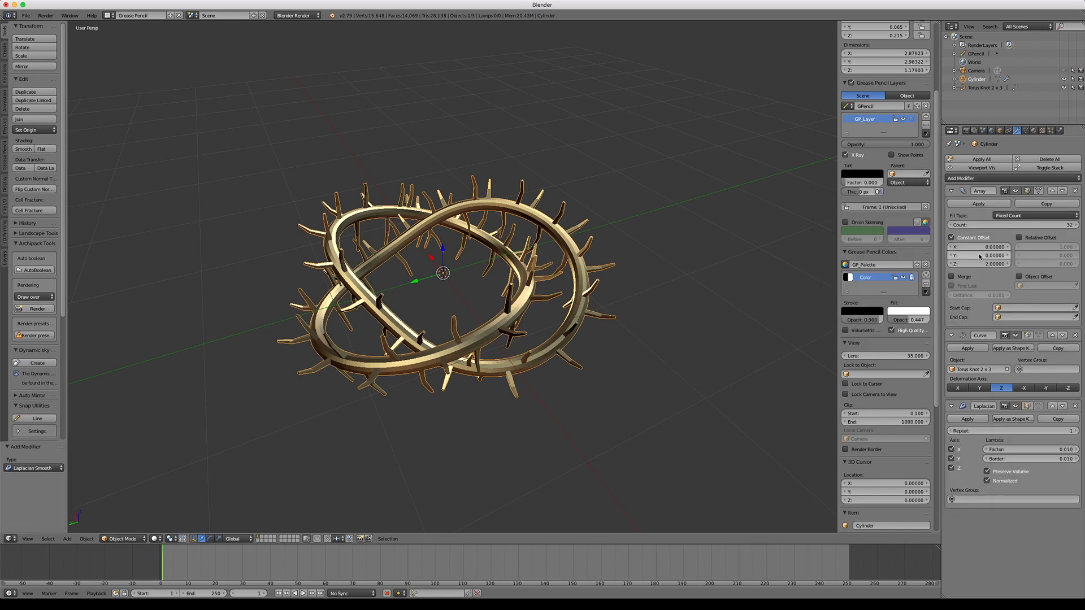
left_click(976, 431)
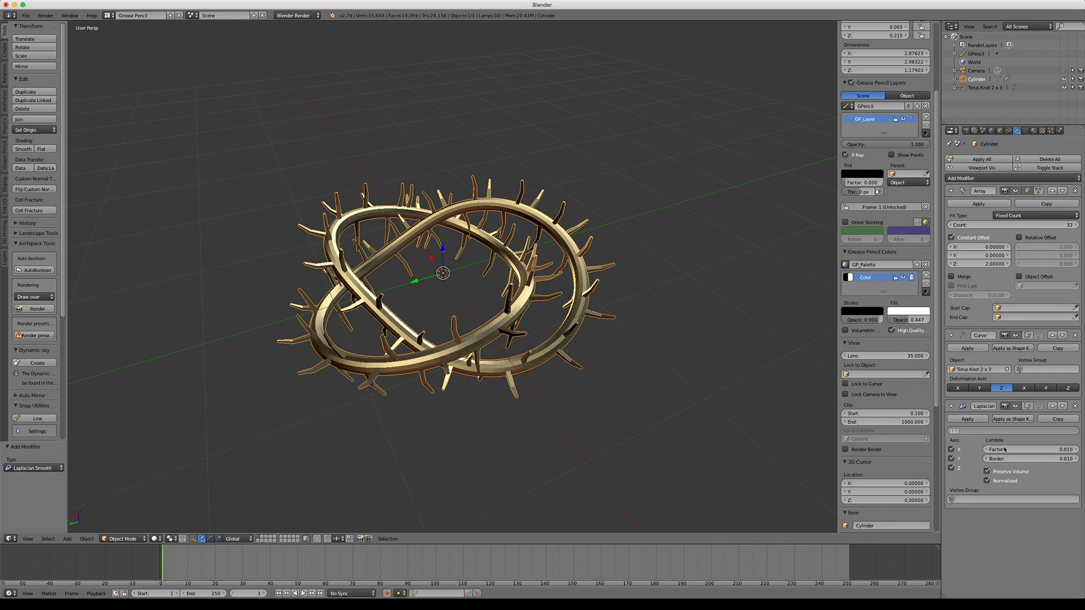
type("122")
key("Return")
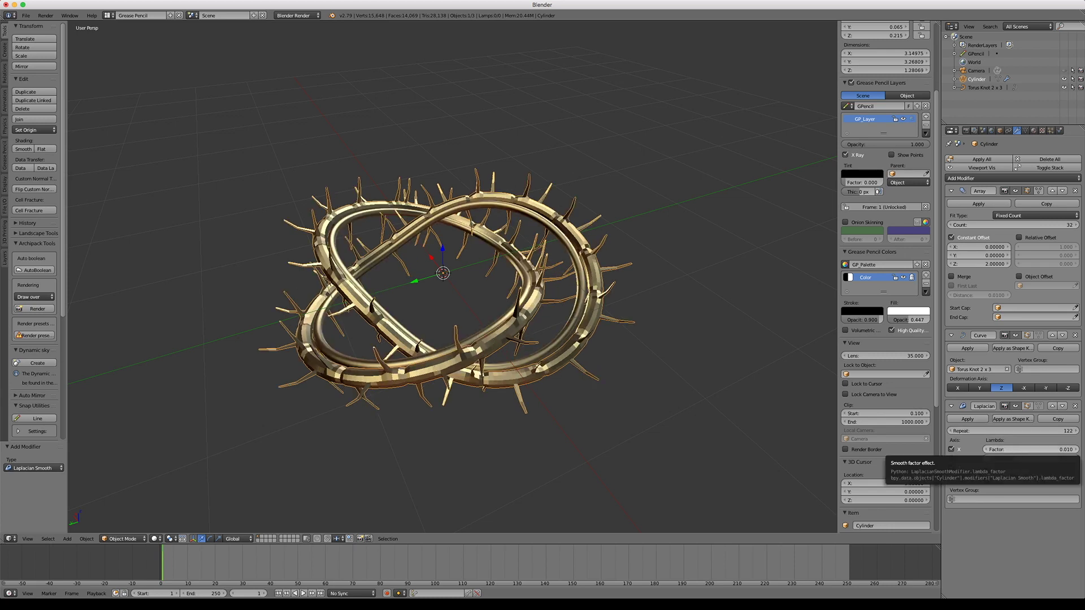
Step: Set the Laplacian Smooth lambda factor to 0.06
left_click(1011, 451)
key("BackSpace")
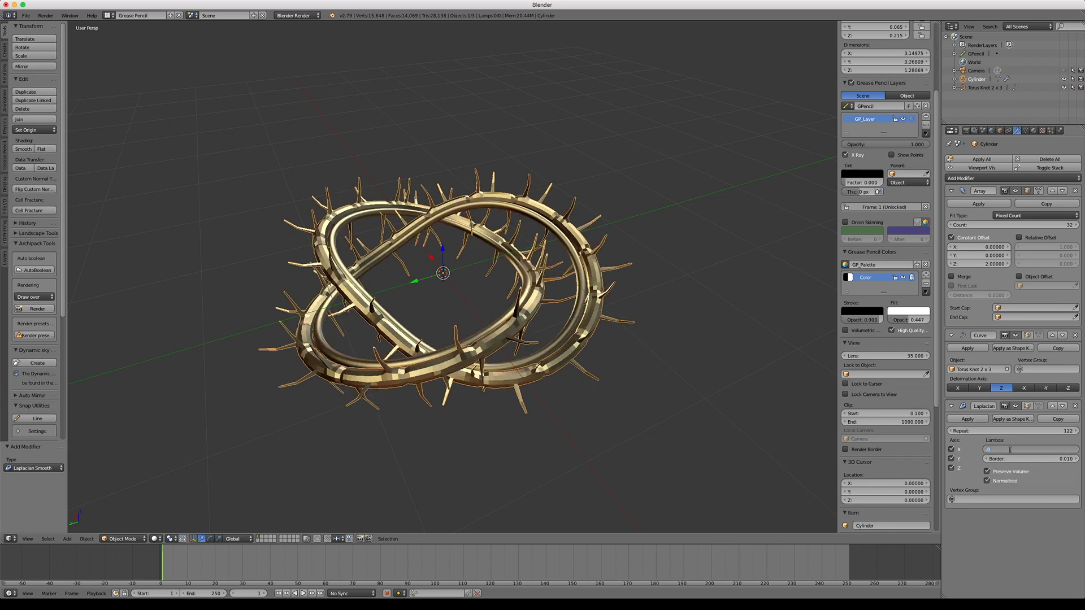
type(".06")
key("Return")
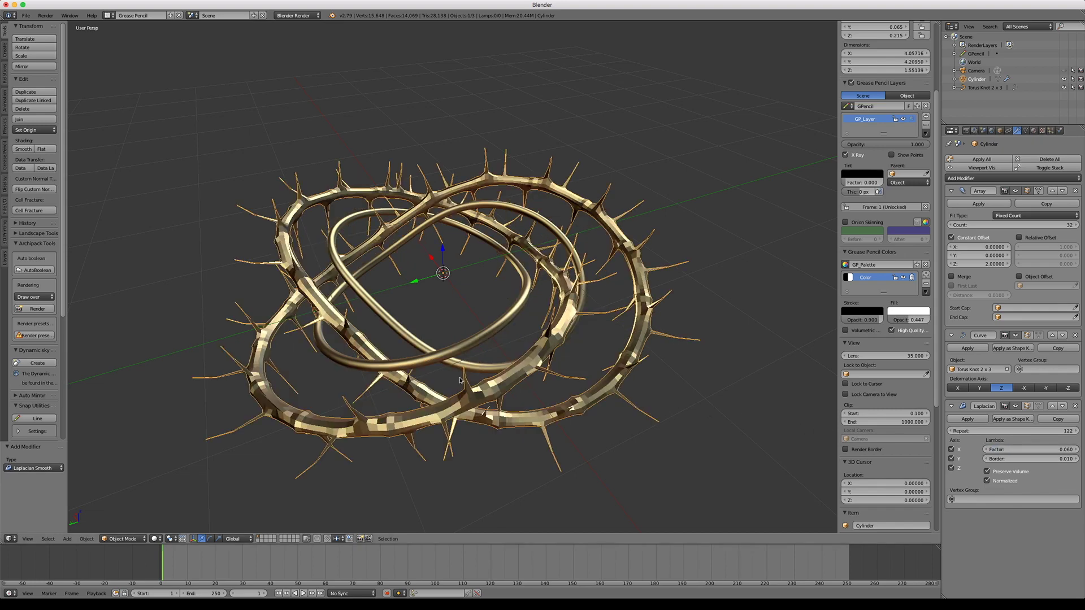
Step: Examine the shape of the smoothed thorny knot from several angles
scroll(387, 342, "up", 3)
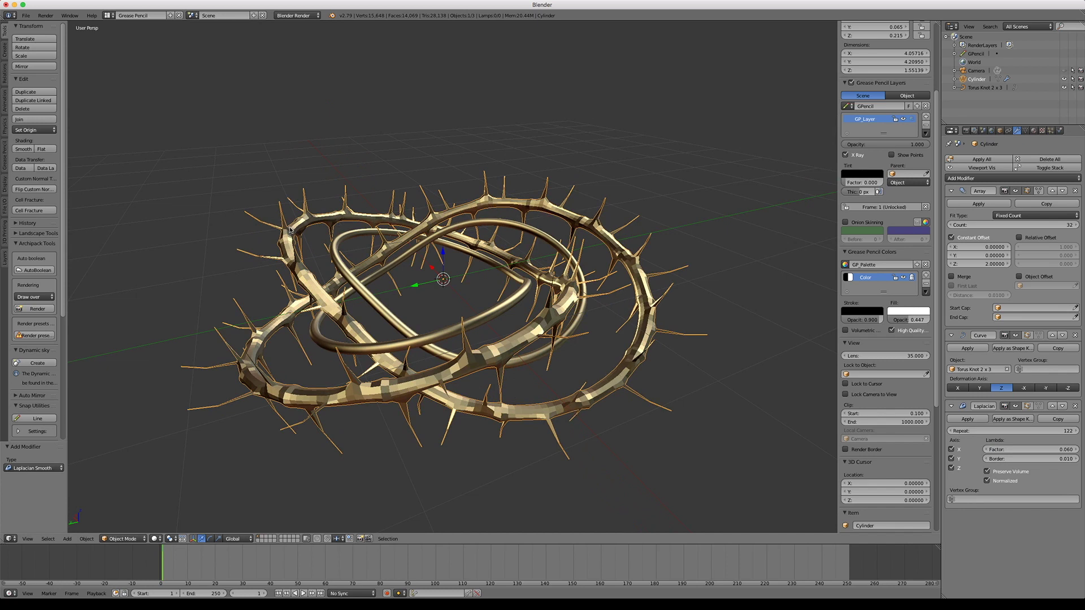
scroll(322, 348, "down", 6)
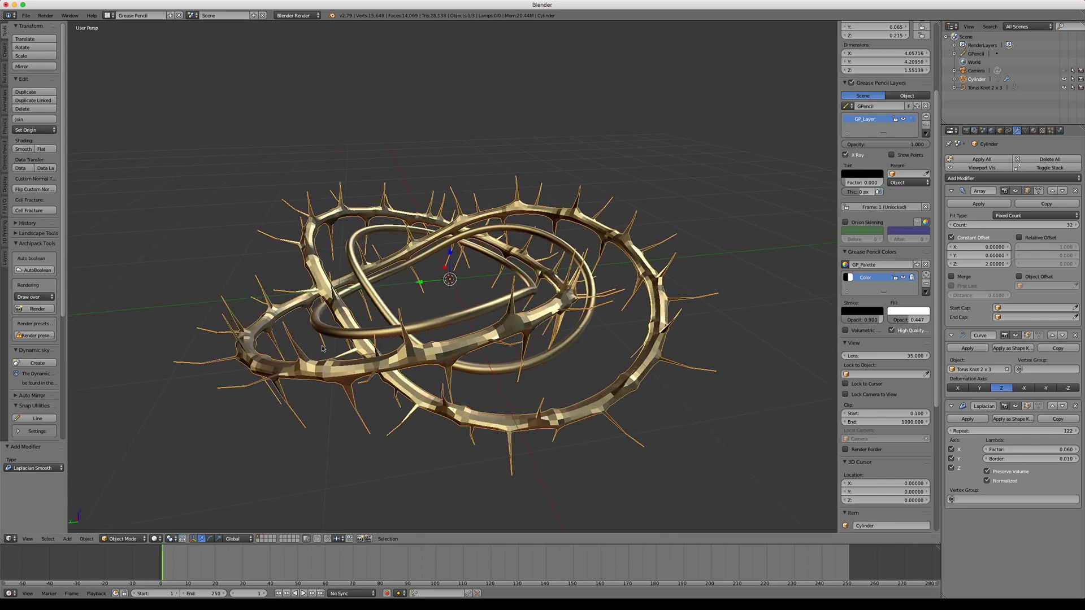
scroll(322, 348, "right", 3)
scroll(322, 348, "right", 10)
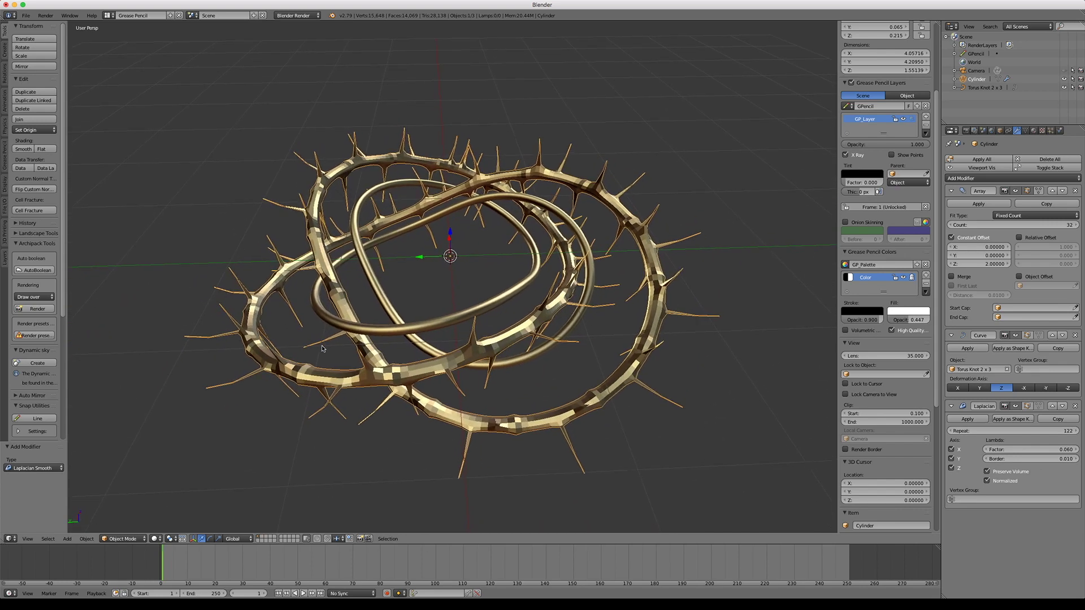
scroll(357, 360, "right", 3)
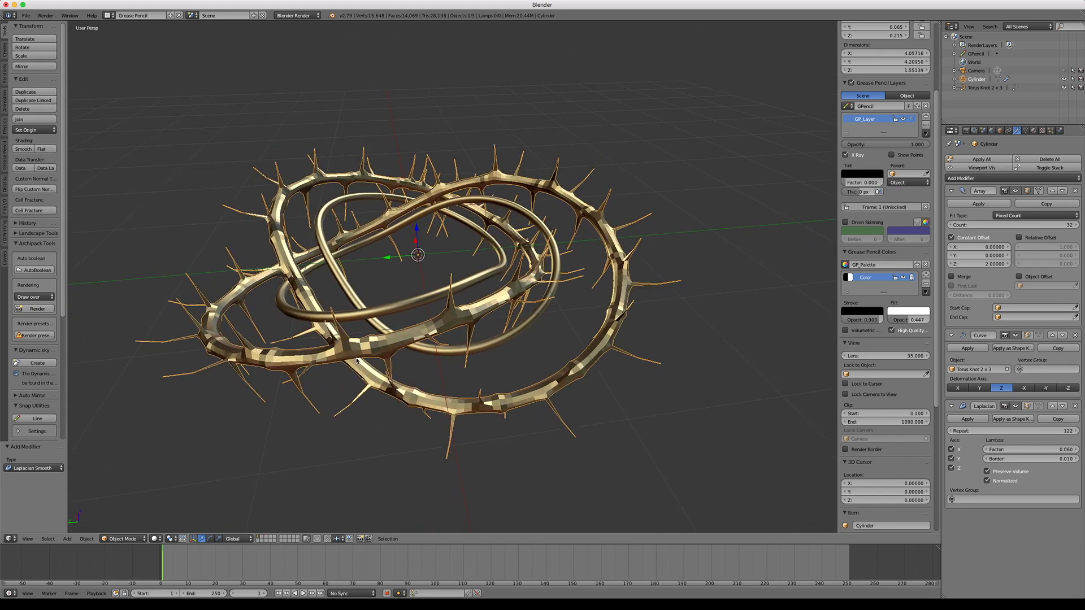
scroll(356, 360, "down", 5)
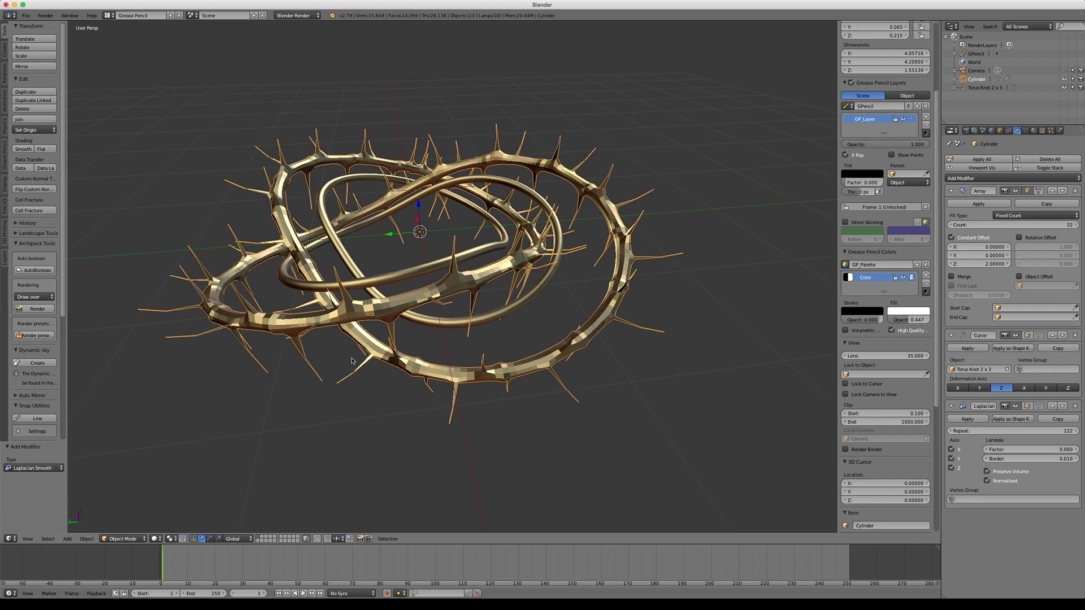
scroll(352, 361, "down", 3)
scroll(352, 361, "up", 8)
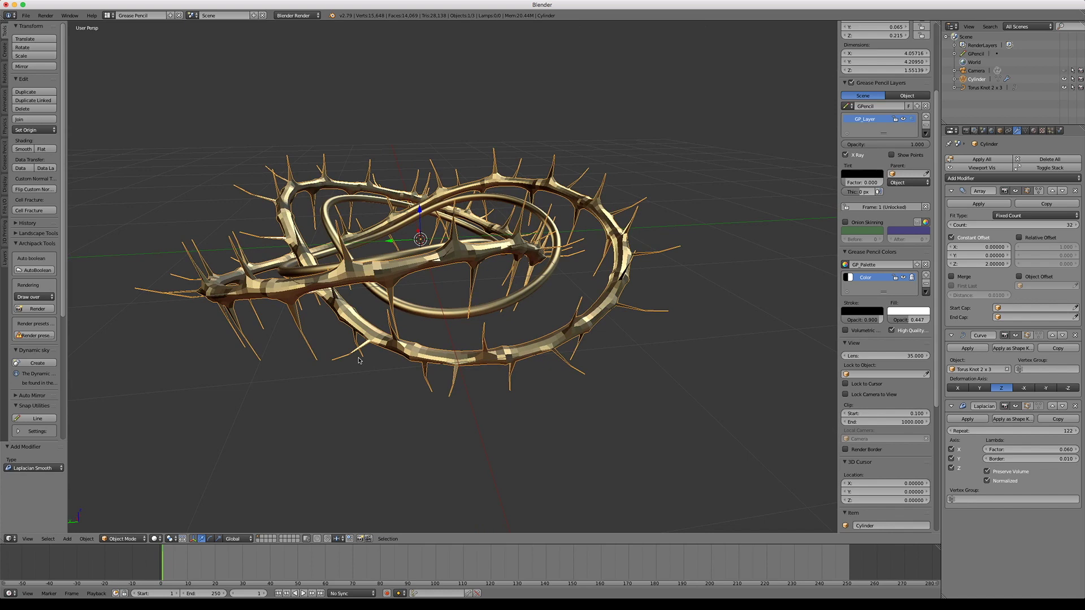
scroll(362, 360, "down", 5)
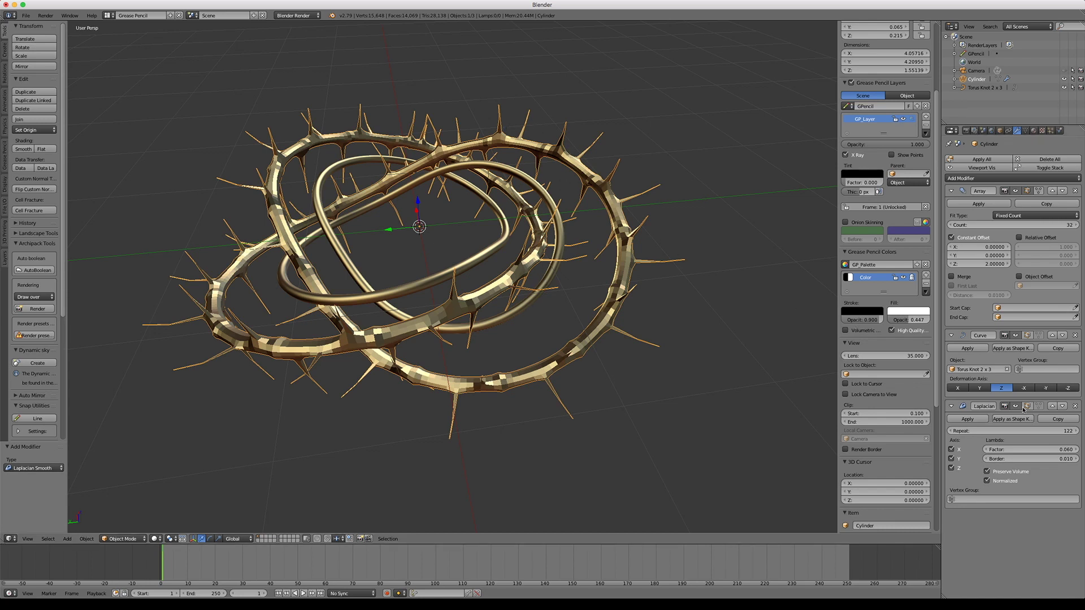
Step: Replace the Laplacian Smooth modifier with a Subdivision Surface modifier set to 3 view subdivisions
left_click(1076, 405)
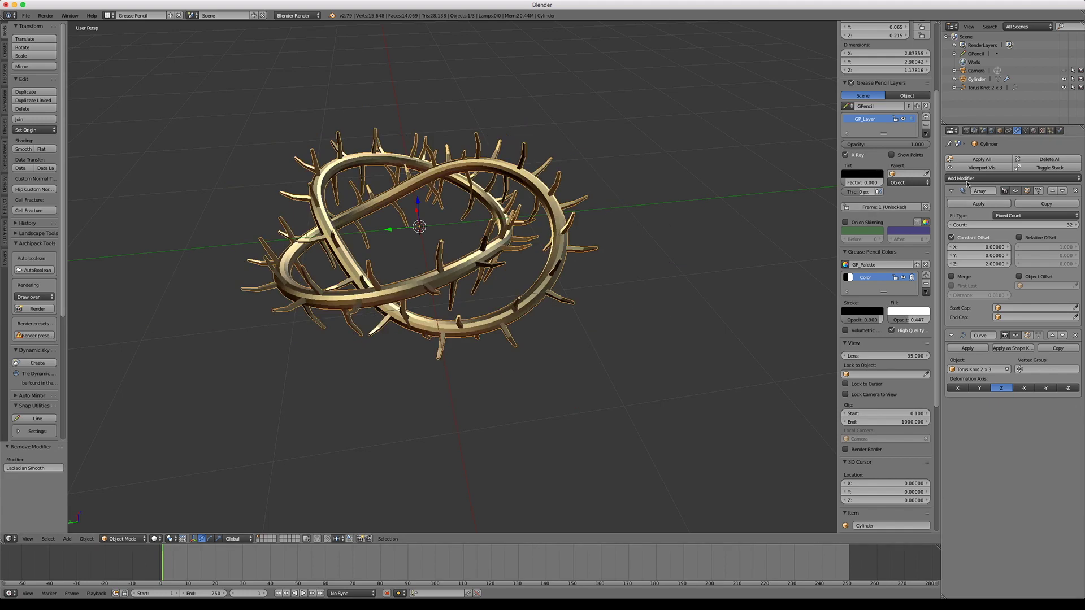
left_click(986, 178)
left_click(935, 322)
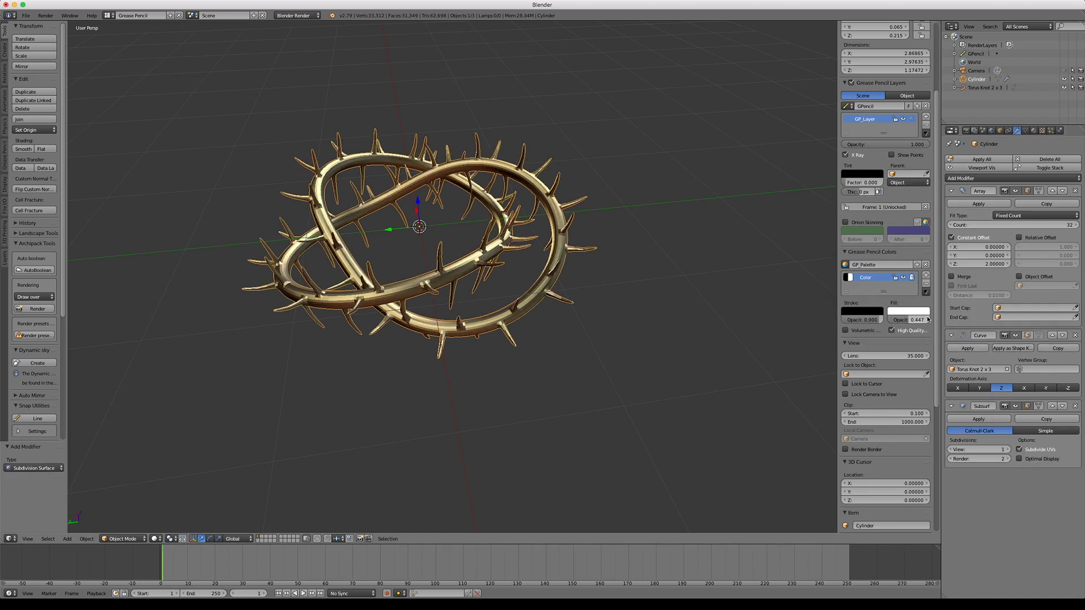
left_click(1008, 449)
key("ctrl+3")
scroll(394, 299, "up", 5)
scroll(394, 299, "up", 3)
scroll(394, 299, "down", 10)
scroll(394, 299, "right", 10)
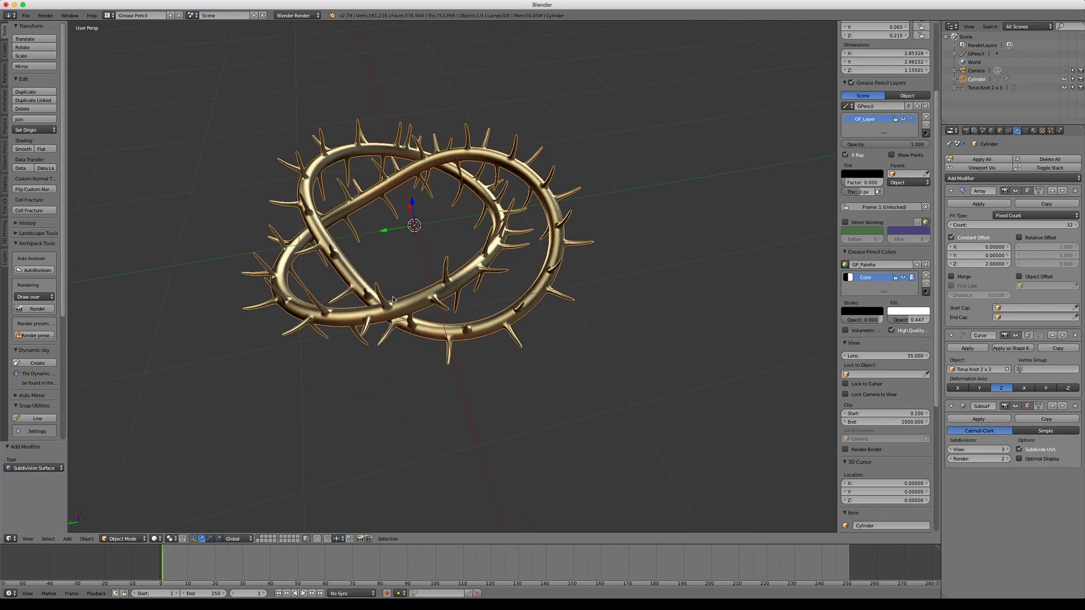